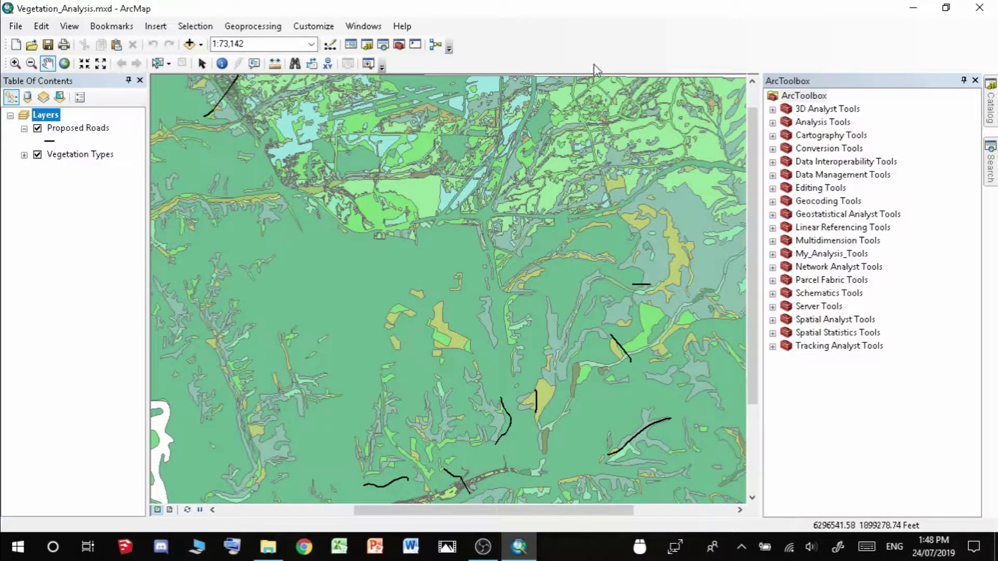
Unpin the Catalog and ArcToolbox windows so both auto-hide as side tabs.
{"action": "left_click", "coordinate": [367, 46]}
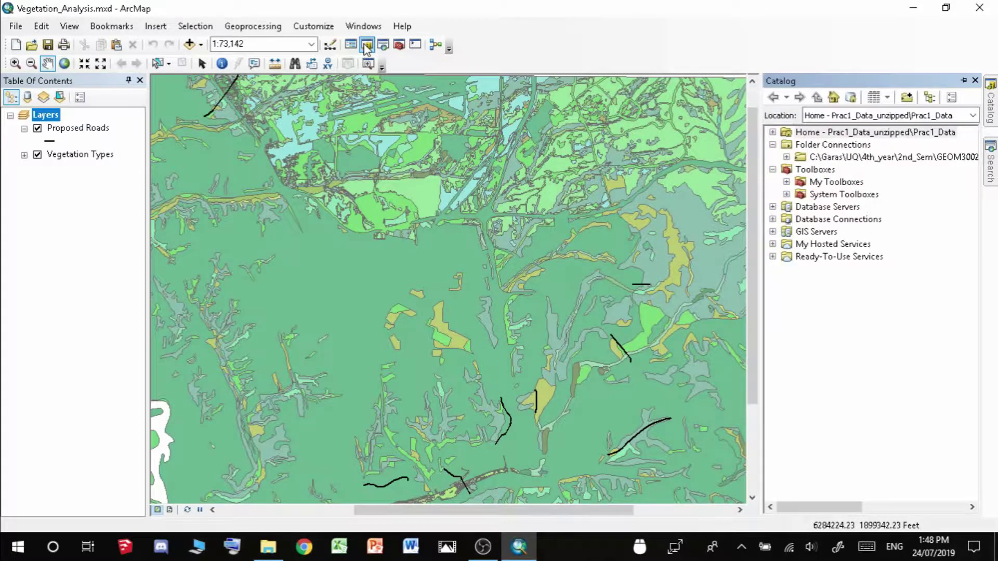
{"action": "left_click", "coordinate": [402, 26]}
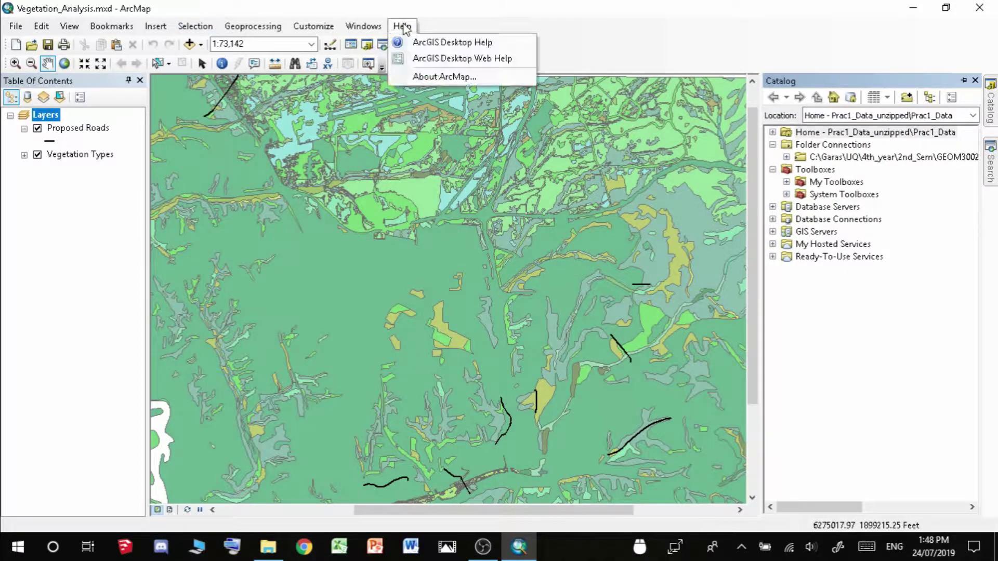
{"action": "left_click", "coordinate": [664, 81]}
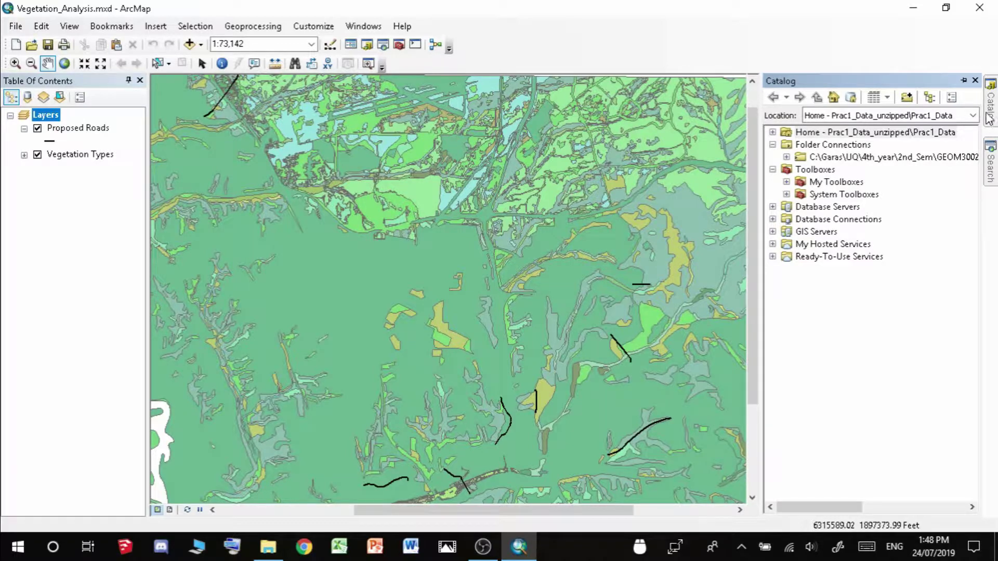
{"action": "left_click", "coordinate": [963, 82]}
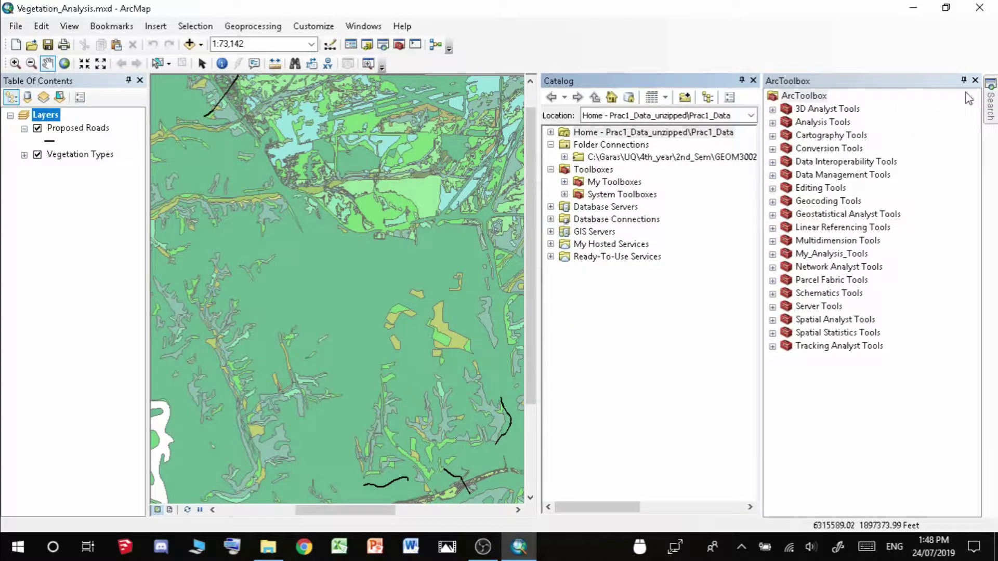
{"action": "left_click", "coordinate": [964, 82]}
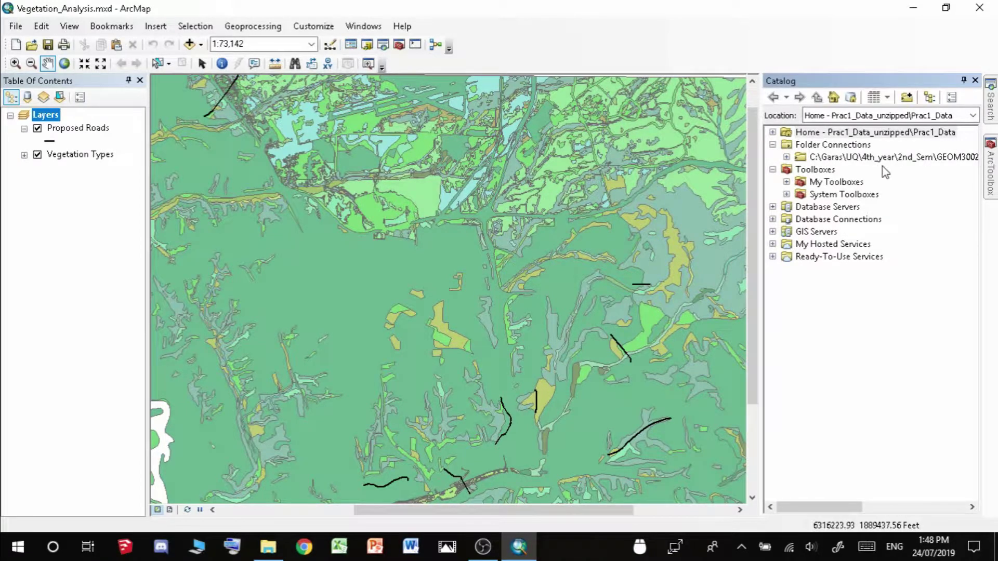
{"action": "left_click", "coordinate": [963, 81]}
Bring the ArcToolbox window out from its side tab to show its toolsets.
{"action": "mouse_move", "coordinate": [994, 236]}
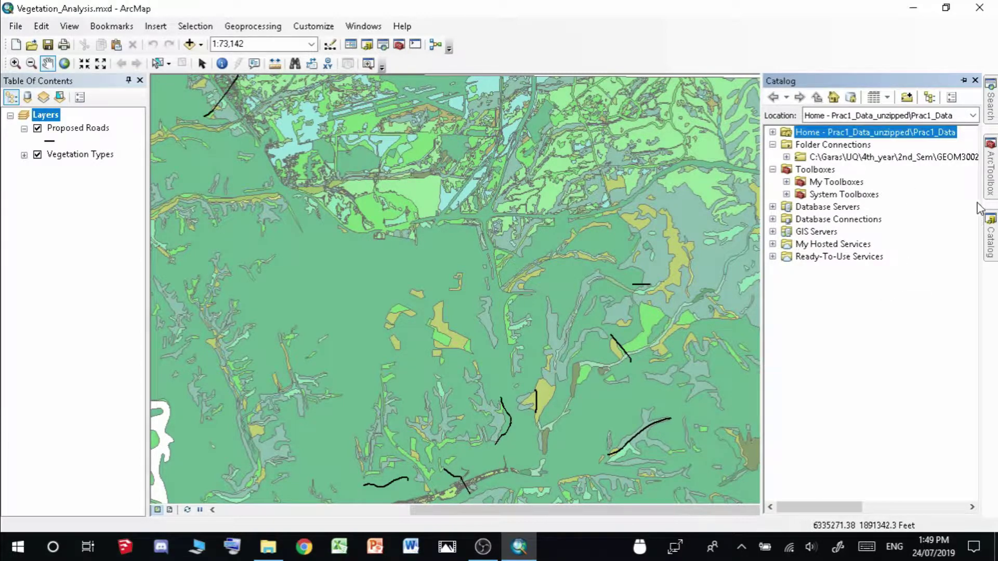
{"action": "left_click", "coordinate": [991, 190]}
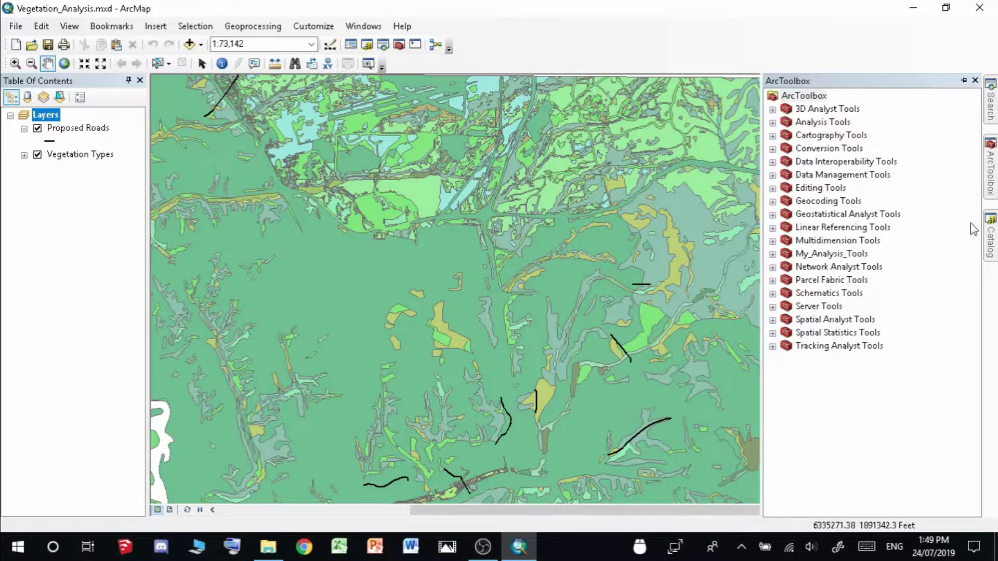
{"action": "left_click", "coordinate": [839, 379]}
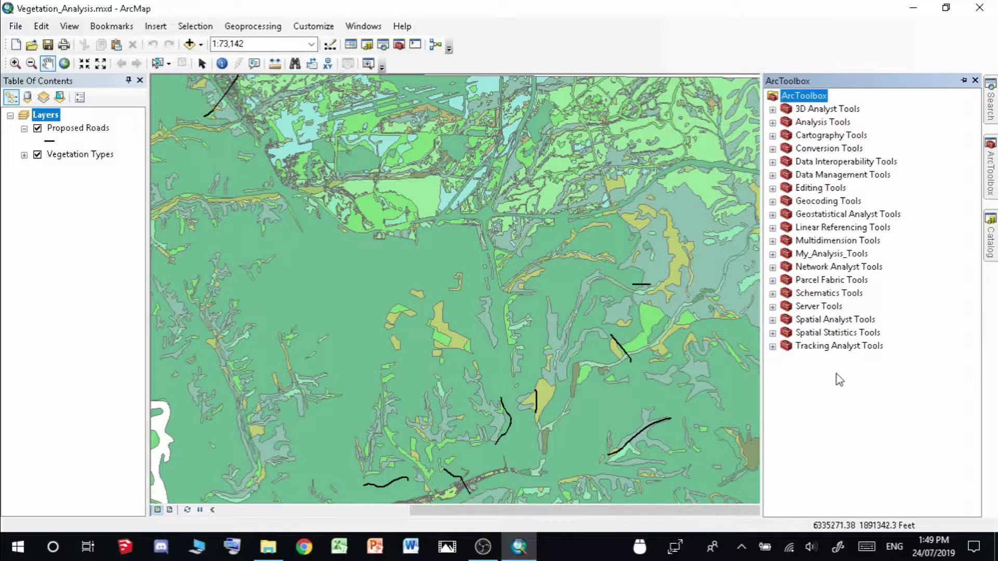
In Environment Settings, set the Current Workspace to Habitat_Analysis.gdb.
{"action": "right_click", "coordinate": [839, 380]}
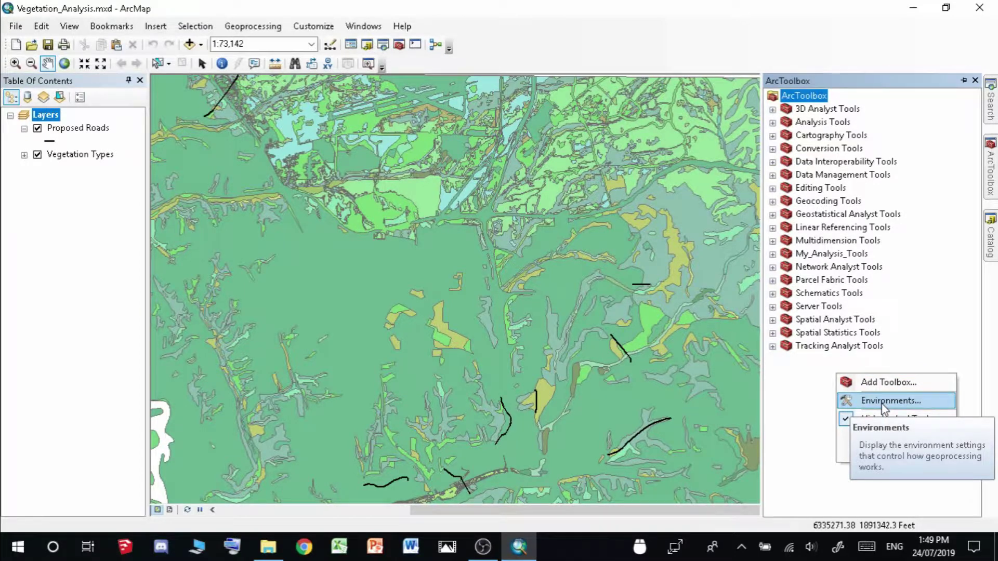
{"action": "key", "text": "Escape"}
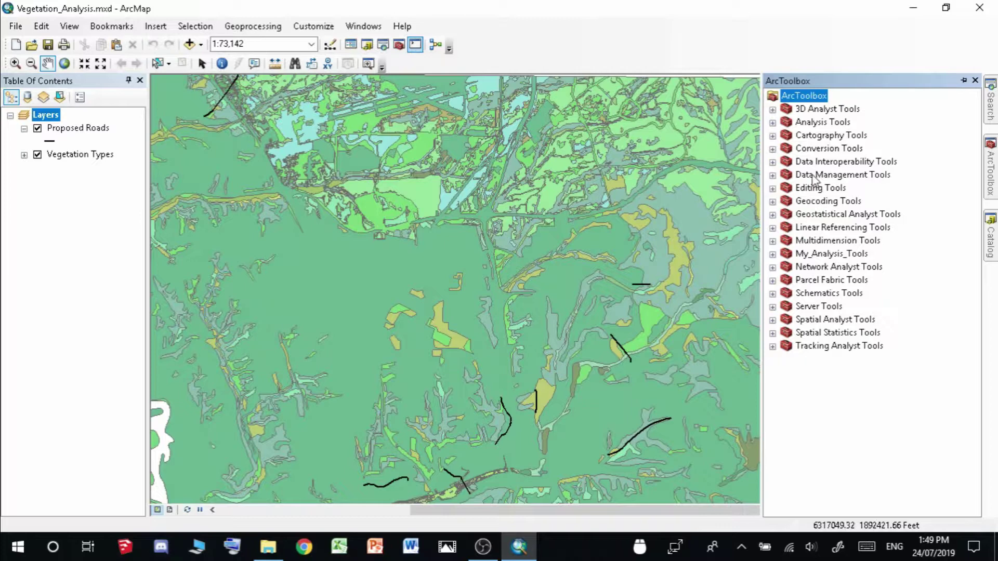
{"action": "right_click", "coordinate": [865, 385]}
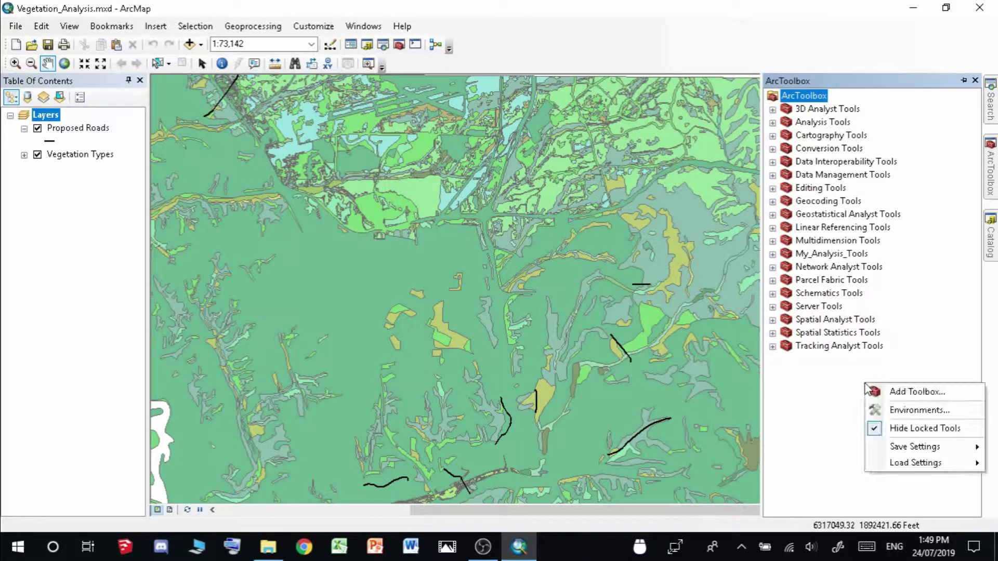
{"action": "left_click", "coordinate": [919, 410]}
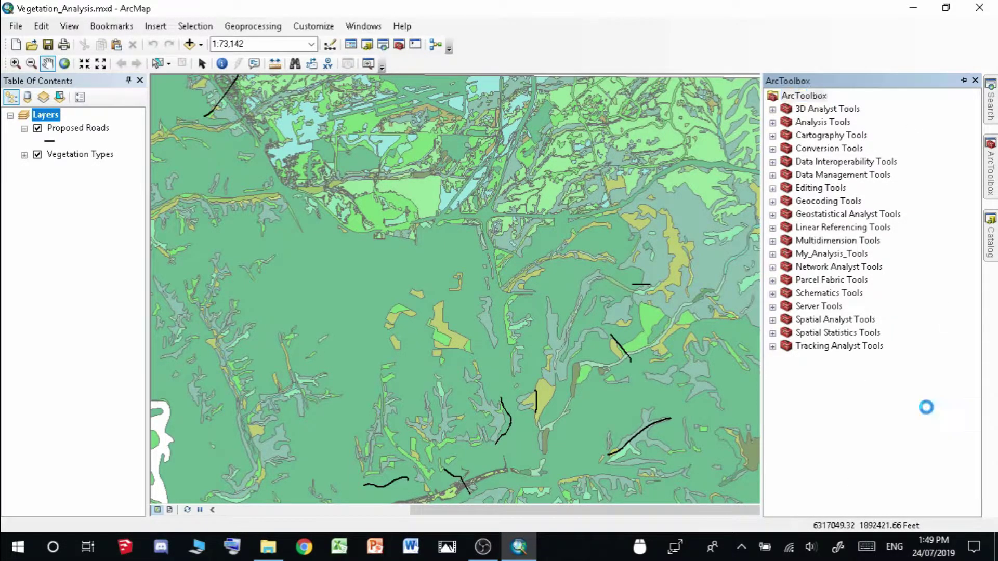
{"action": "left_click_drag", "start_coordinate": [630, 154], "coordinate": [493, 141]}
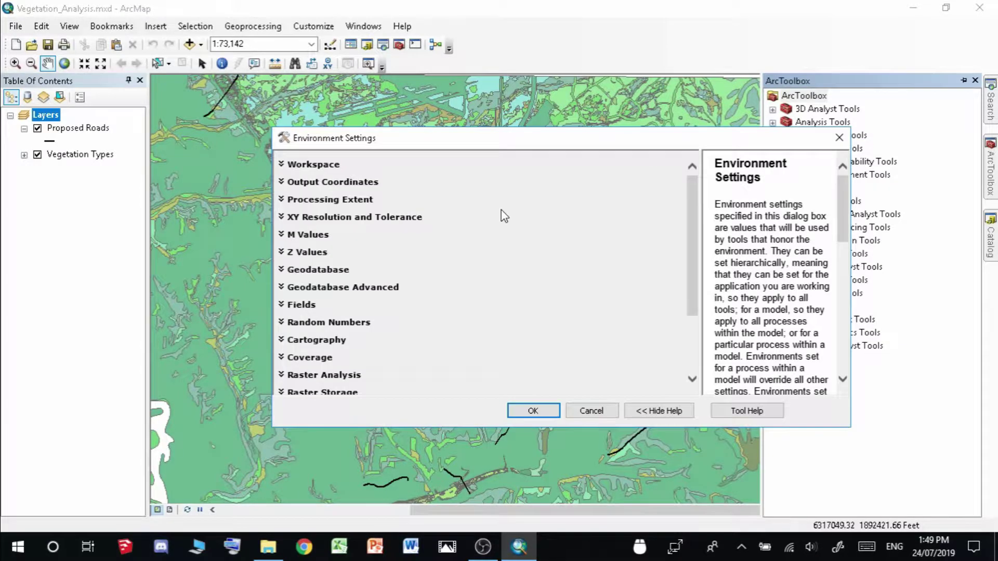
{"action": "left_click", "coordinate": [333, 169]}
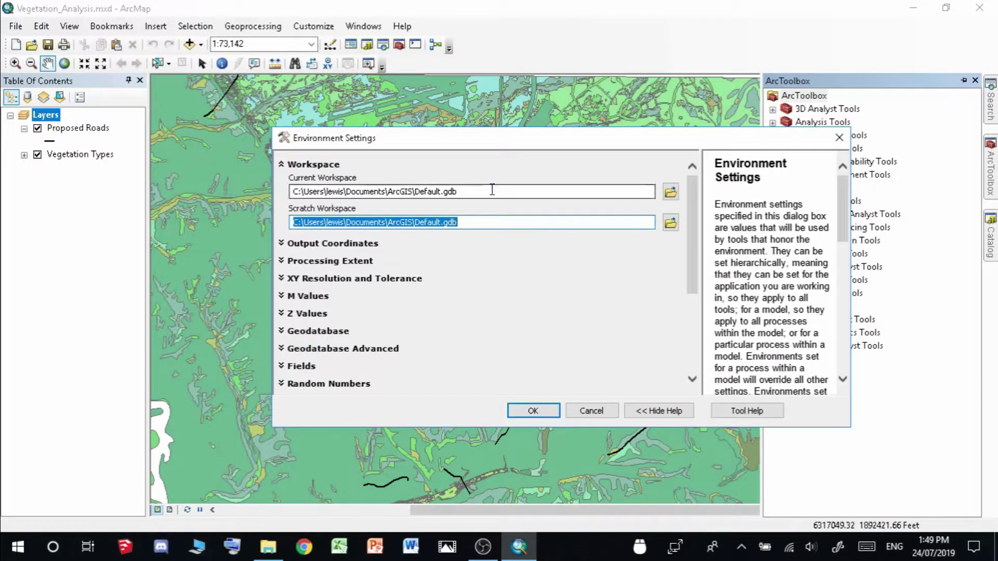
{"action": "left_click", "coordinate": [670, 191]}
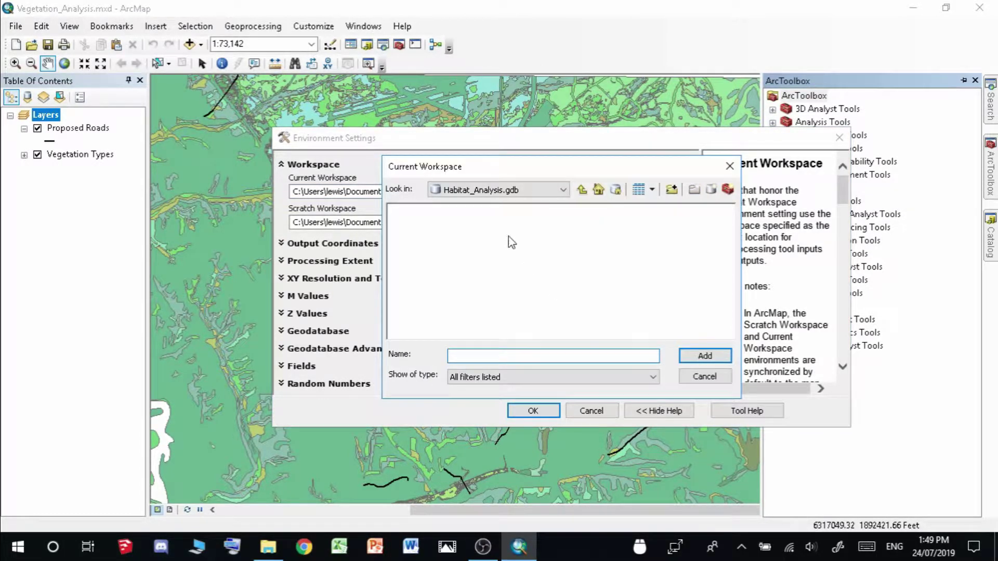
{"action": "left_click", "coordinate": [529, 190]}
{"action": "left_click", "coordinate": [499, 205]}
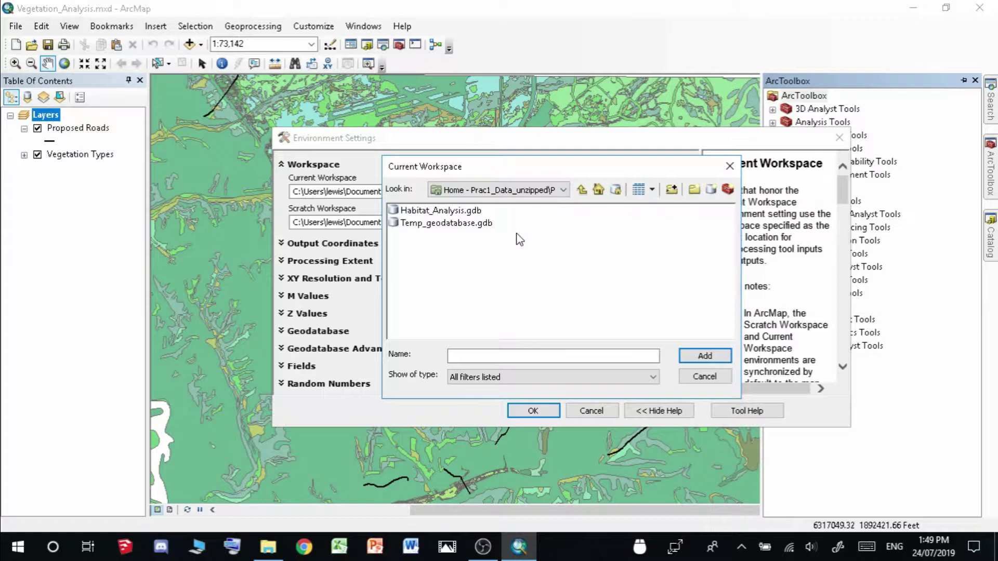
{"action": "left_click", "coordinate": [450, 213]}
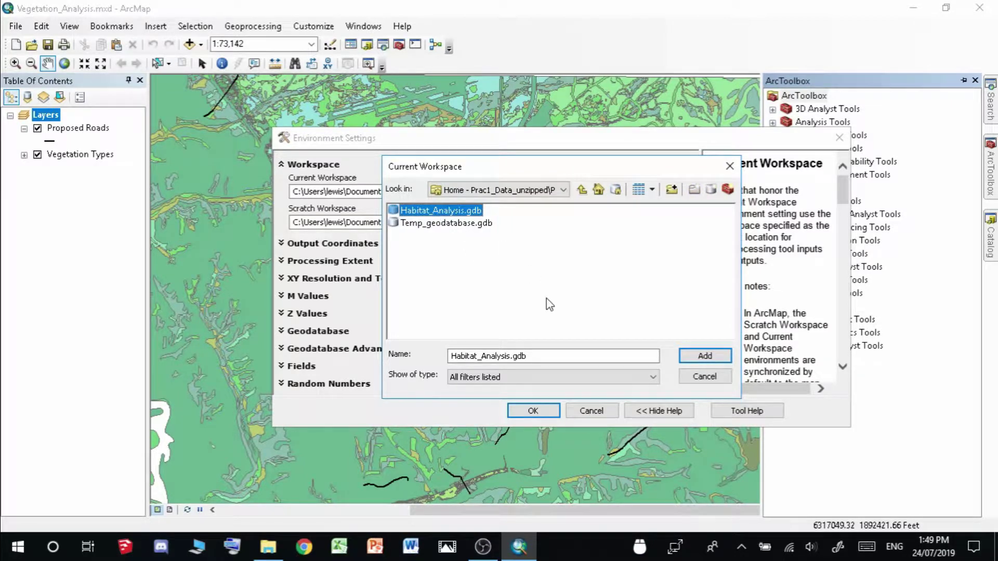
{"action": "left_click", "coordinate": [703, 356]}
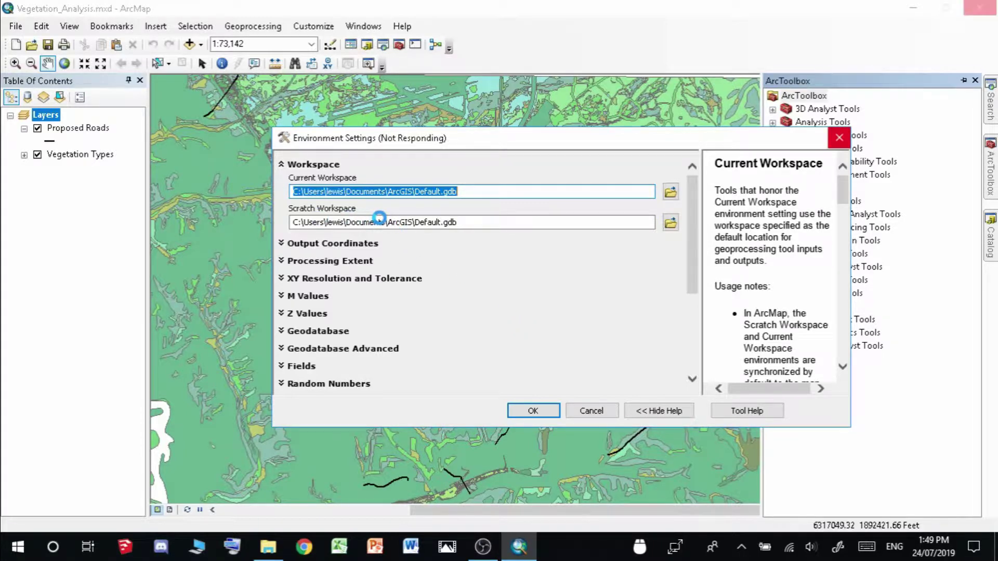
Set the Scratch Workspace to Temp_geodatabase.gdb and apply the environment settings.
{"action": "left_click", "coordinate": [542, 226]}
{"action": "left_click", "coordinate": [671, 222]}
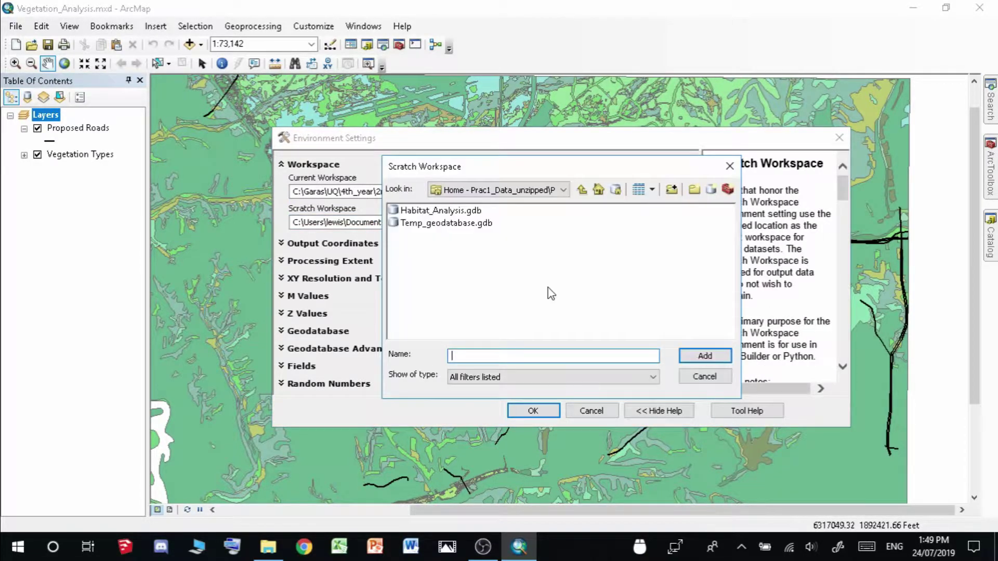
{"action": "left_click", "coordinate": [448, 223]}
{"action": "left_click", "coordinate": [703, 356]}
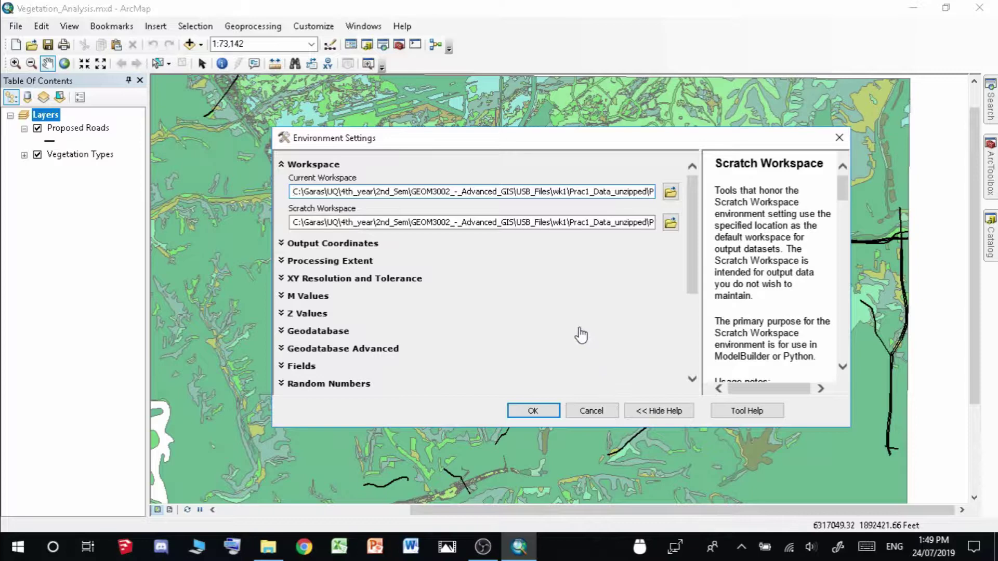
{"action": "left_click", "coordinate": [533, 411]}
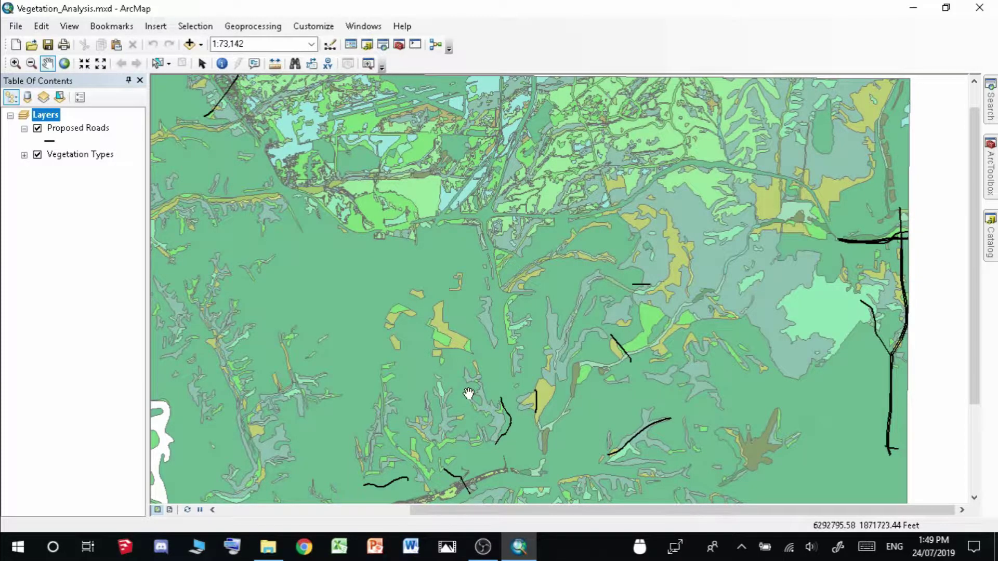
Leave 'Overwrite the outputs' checked in Geoprocessing Options and apply.
{"action": "left_click", "coordinate": [260, 28]}
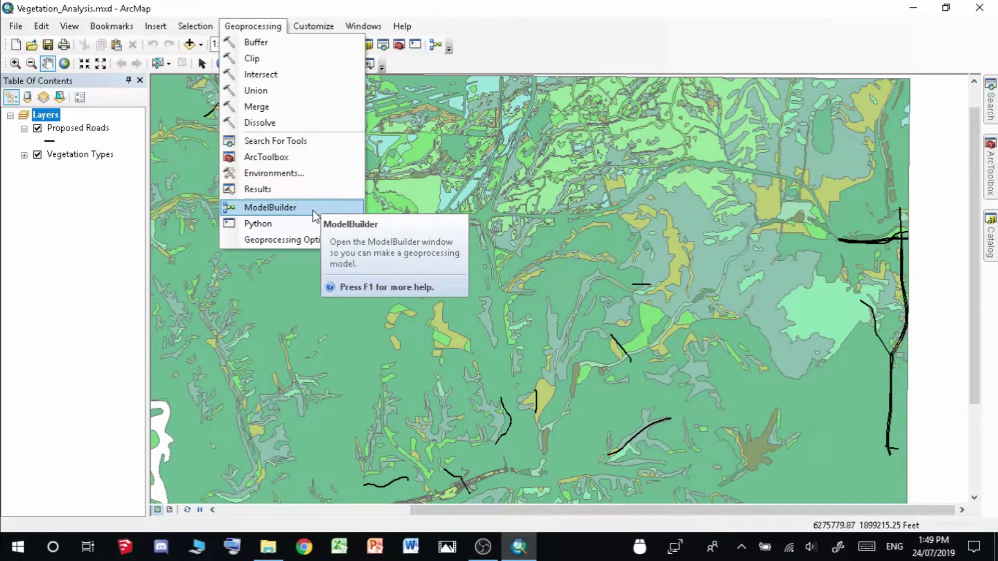
{"action": "left_click", "coordinate": [321, 240]}
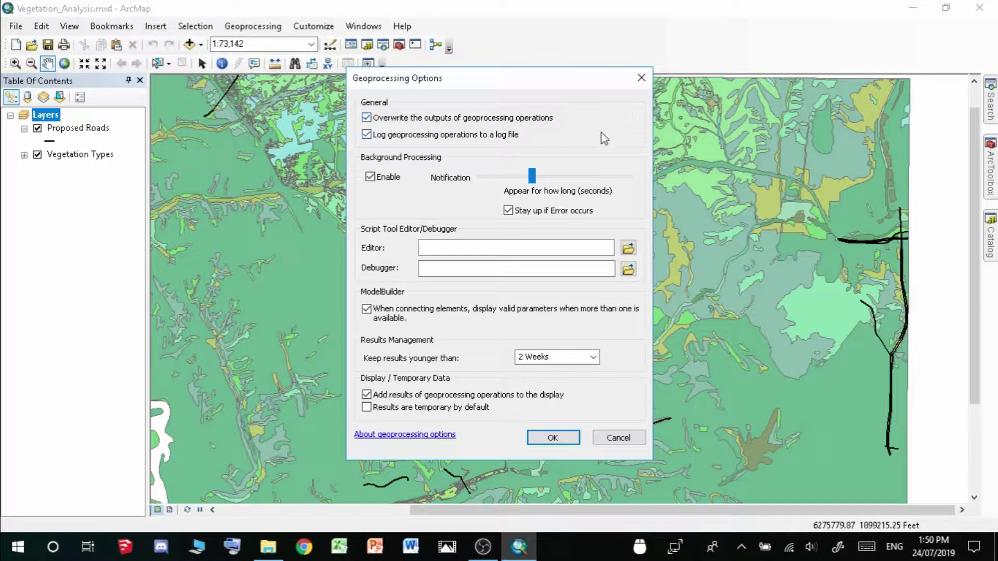
{"action": "left_click", "coordinate": [399, 123]}
{"action": "left_click", "coordinate": [398, 121]}
{"action": "left_click", "coordinate": [542, 441]}
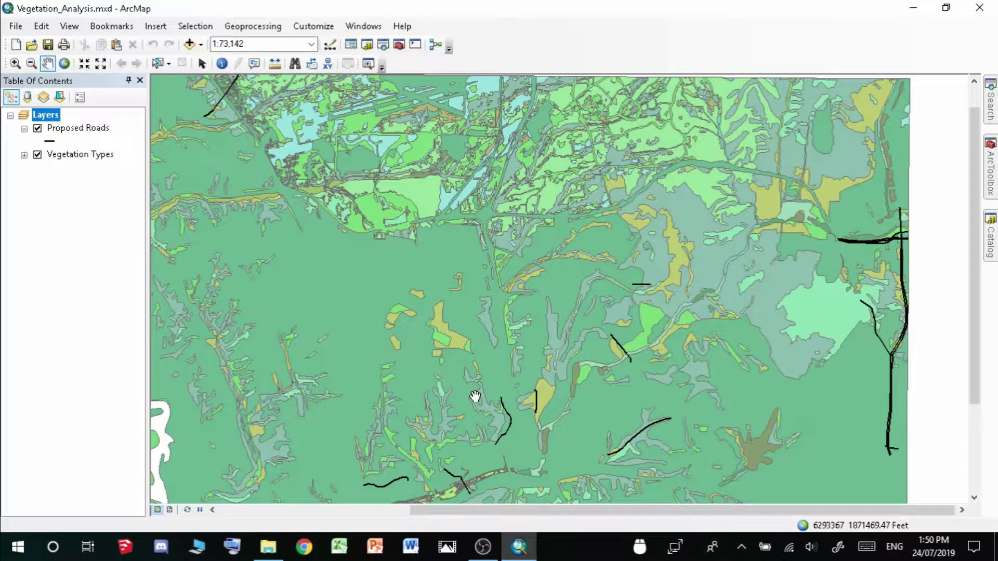
Expand My_Analysis_Tools, then open and close the Find Potential Habitat tool dialog.
{"action": "left_click", "coordinate": [991, 172]}
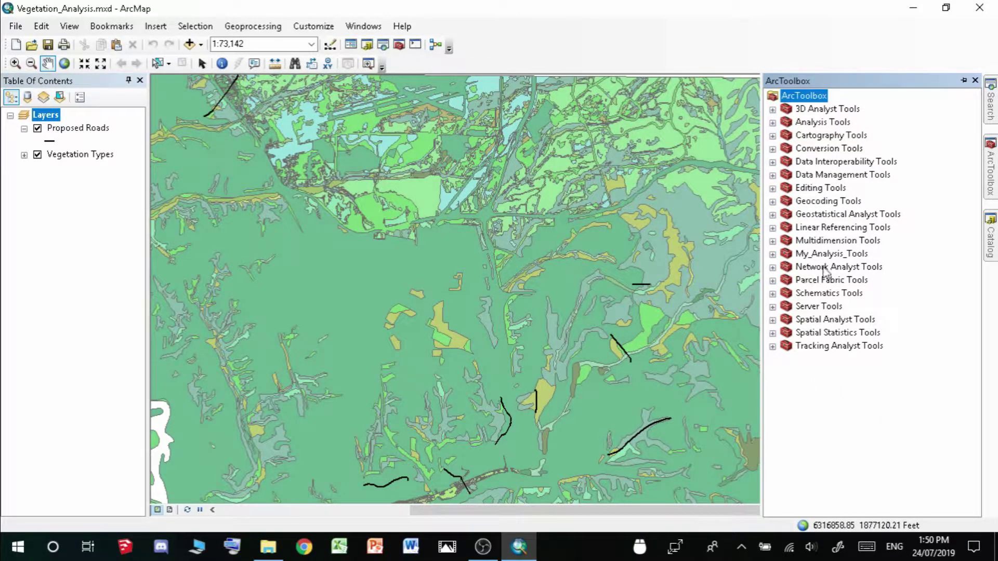
{"action": "right_click", "coordinate": [841, 403]}
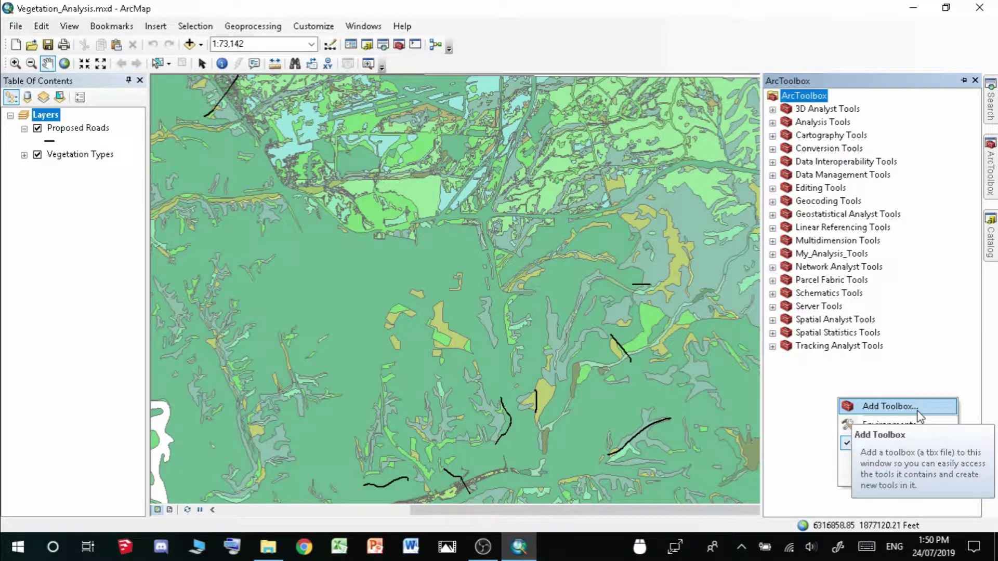
{"action": "left_click", "coordinate": [820, 416]}
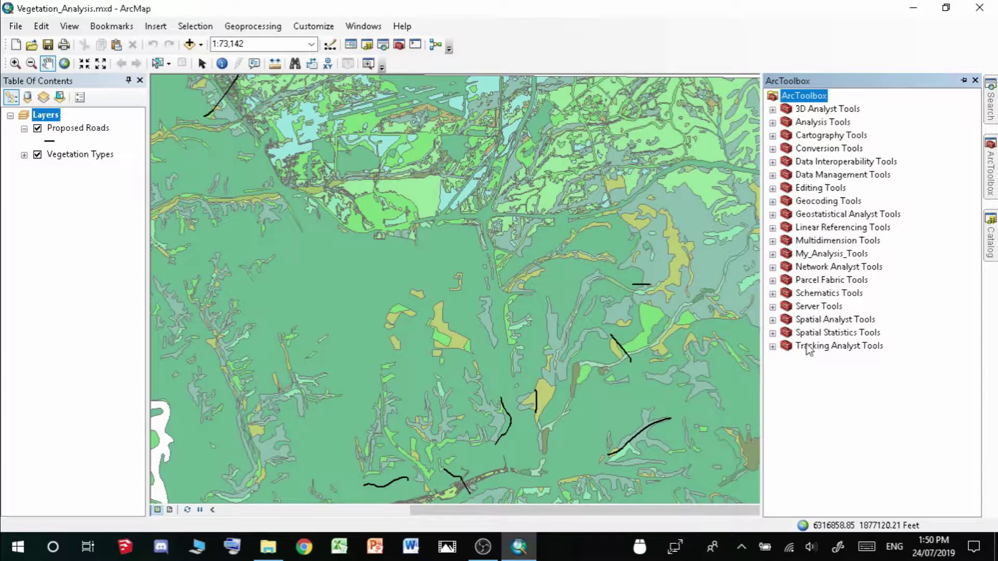
{"action": "left_click", "coordinate": [773, 254]}
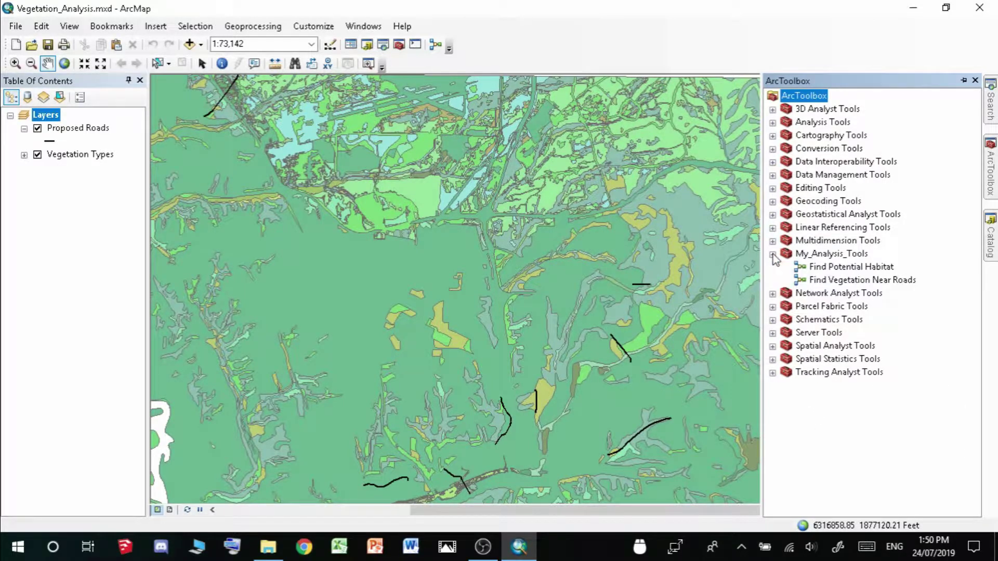
{"action": "left_click", "coordinate": [855, 268]}
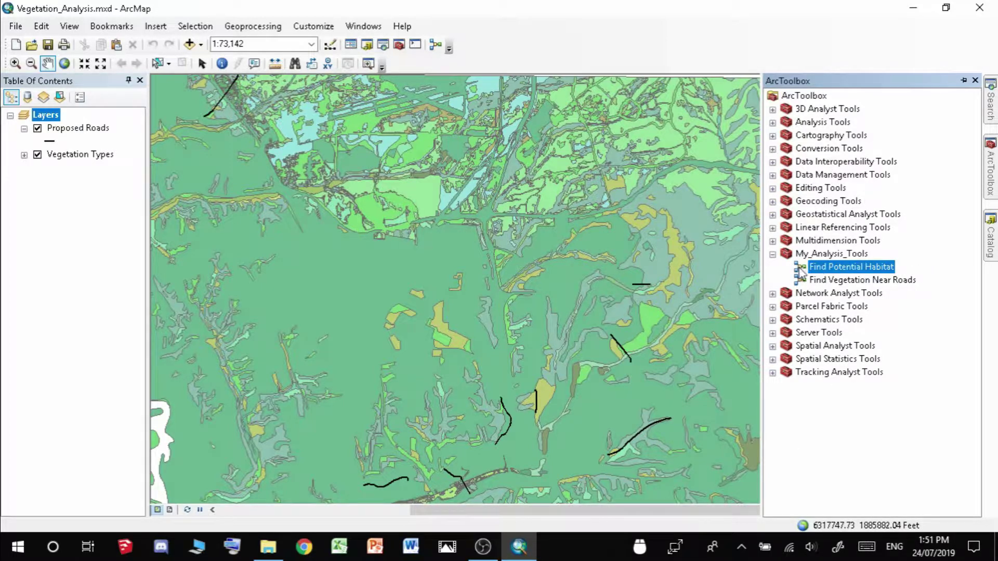
{"action": "double_click", "coordinate": [835, 267]}
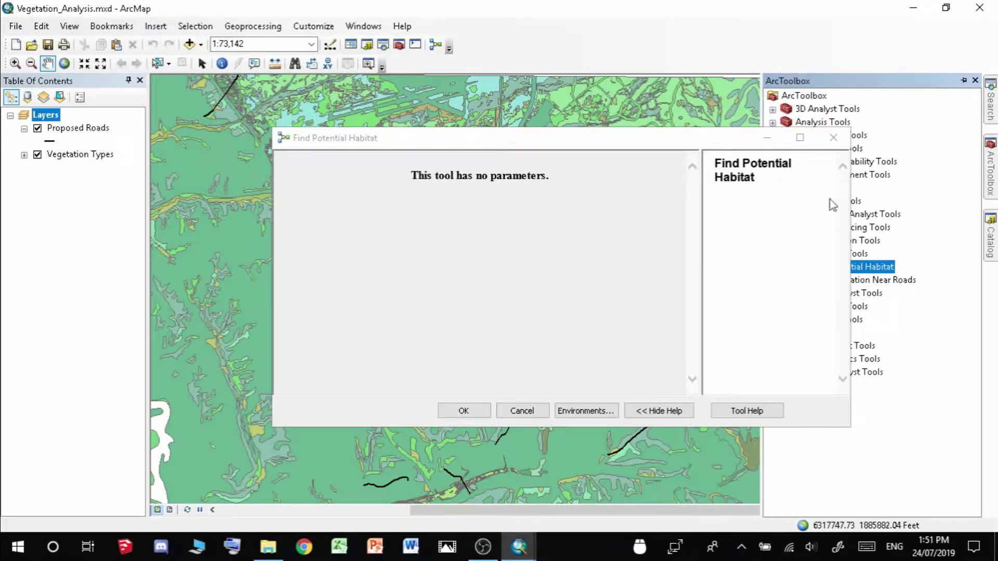
{"action": "left_click", "coordinate": [833, 138]}
Edit Find Potential Habitat in ModelBuilder, zooming and enlarging the window to show Erase.
{"action": "right_click", "coordinate": [856, 267]}
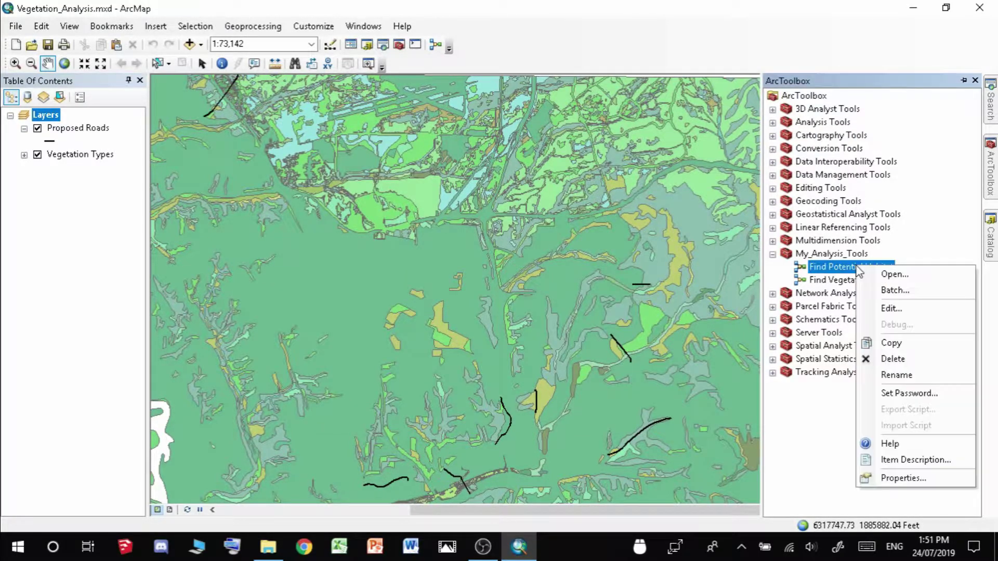
{"action": "left_click", "coordinate": [914, 312]}
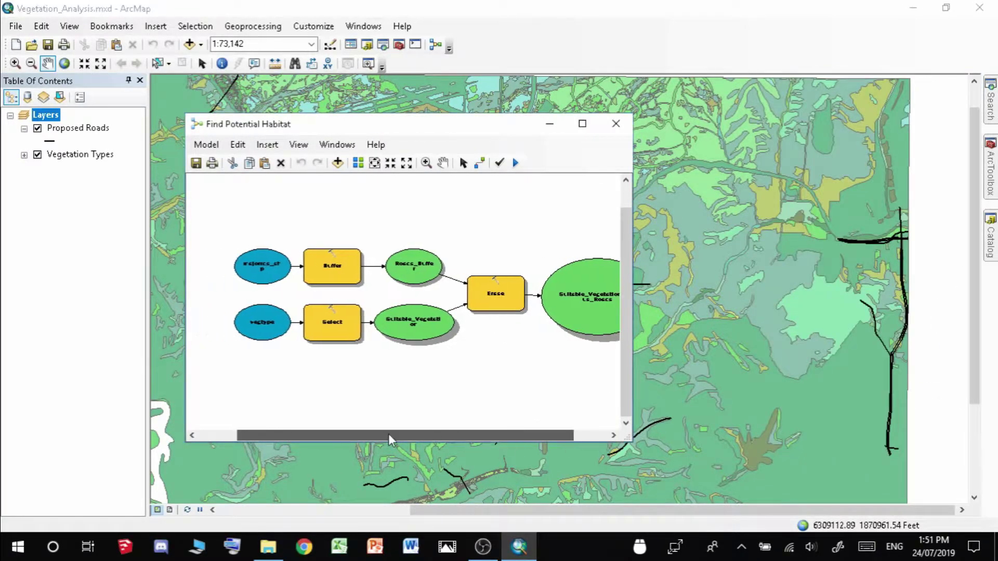
{"action": "left_click_drag", "start_coordinate": [390, 440], "coordinate": [424, 441]}
{"action": "left_click", "coordinate": [391, 163]}
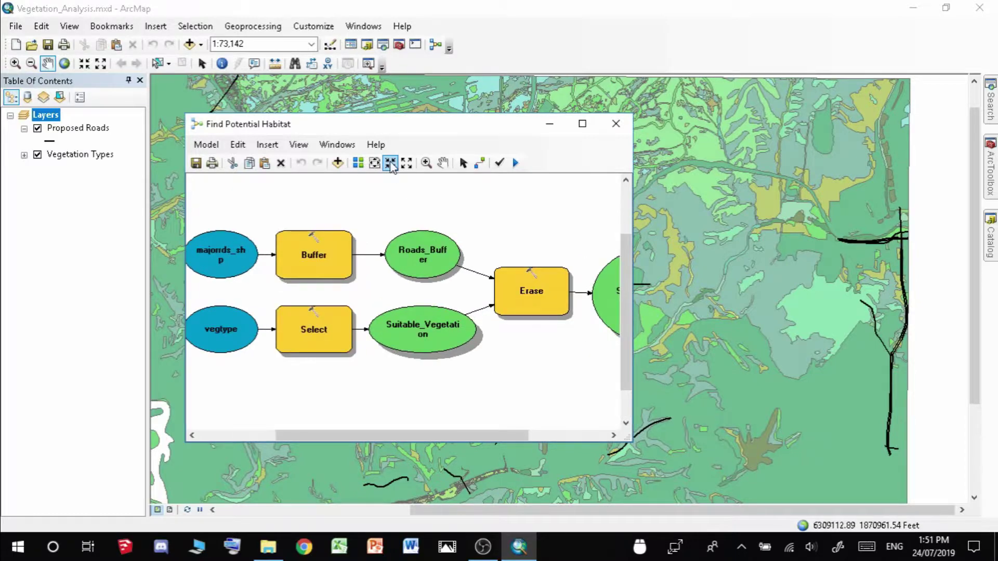
{"action": "left_click", "coordinate": [391, 163]}
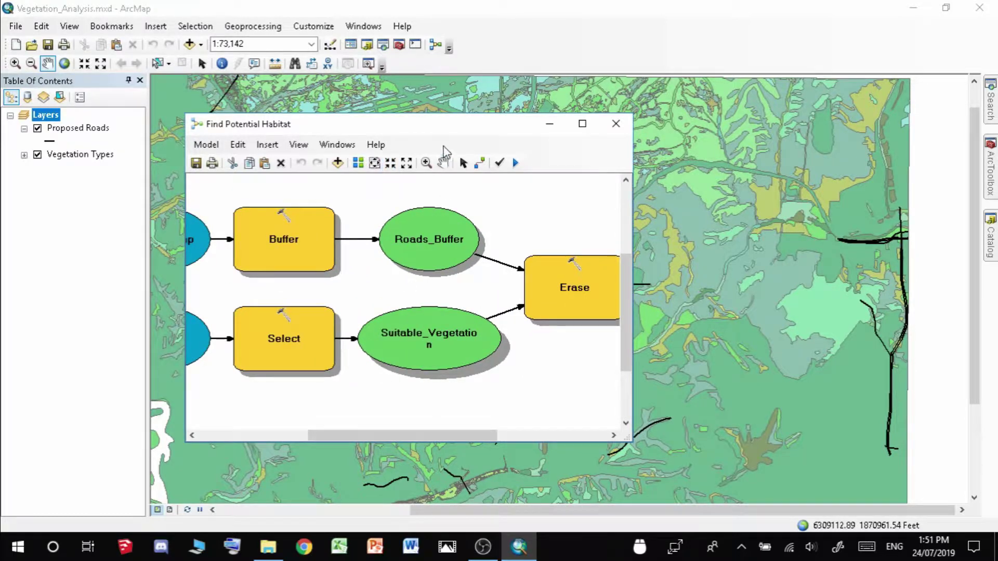
{"action": "left_click", "coordinate": [443, 163]}
{"action": "left_click_drag", "start_coordinate": [378, 410], "coordinate": [454, 409]}
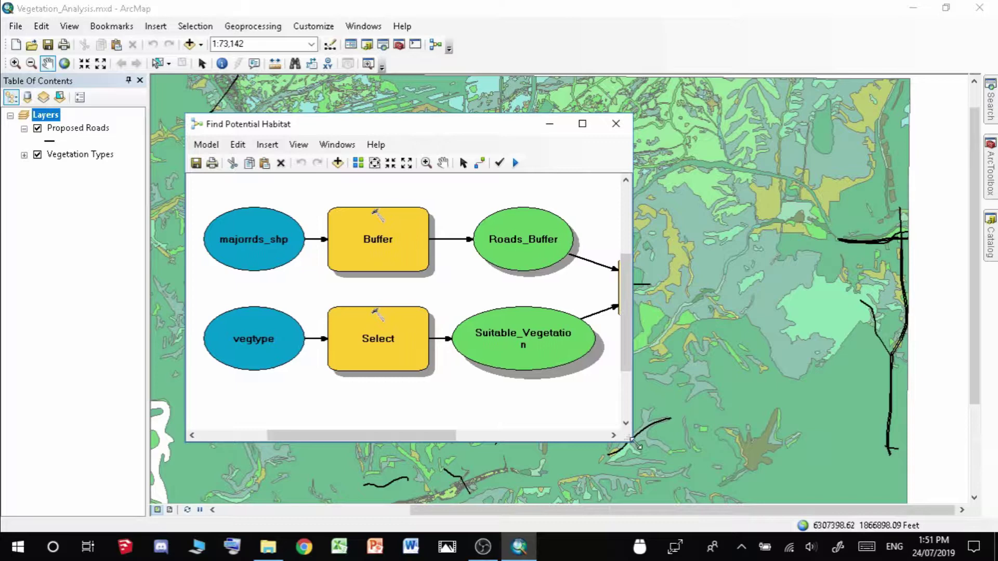
{"action": "left_click_drag", "start_coordinate": [632, 441], "coordinate": [766, 486]}
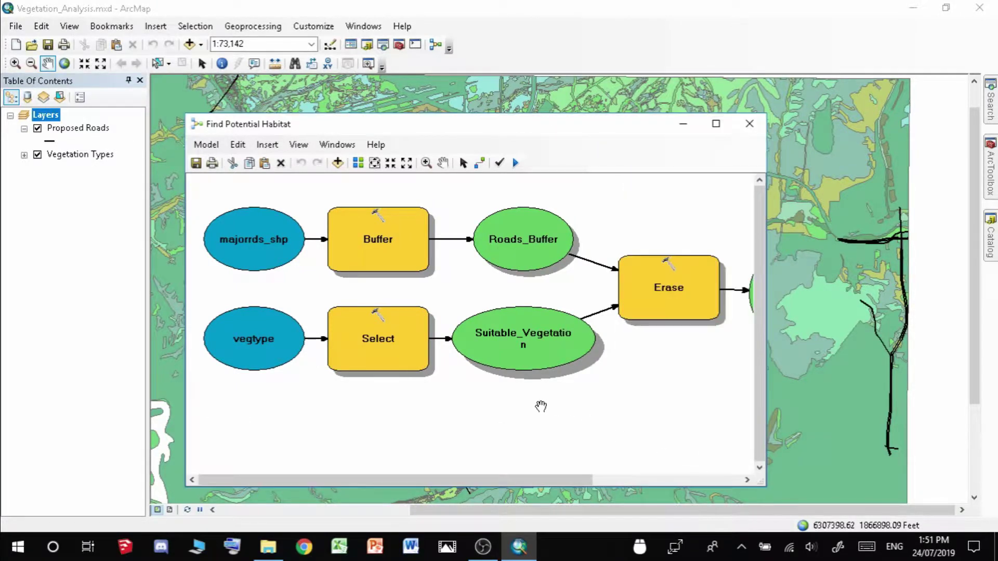
{"action": "mouse_move", "coordinate": [541, 406]}
{"action": "left_mouse_down"}
{"action": "mouse_move", "coordinate": [572, 416]}
{"action": "mouse_move", "coordinate": [555, 428]}
{"action": "mouse_move", "coordinate": [485, 417]}
{"action": "left_mouse_up"}
{"action": "mouse_move", "coordinate": [572, 428]}
{"action": "left_mouse_down"}
{"action": "mouse_move", "coordinate": [435, 412]}
{"action": "mouse_move", "coordinate": [644, 413]}
{"action": "left_mouse_up"}
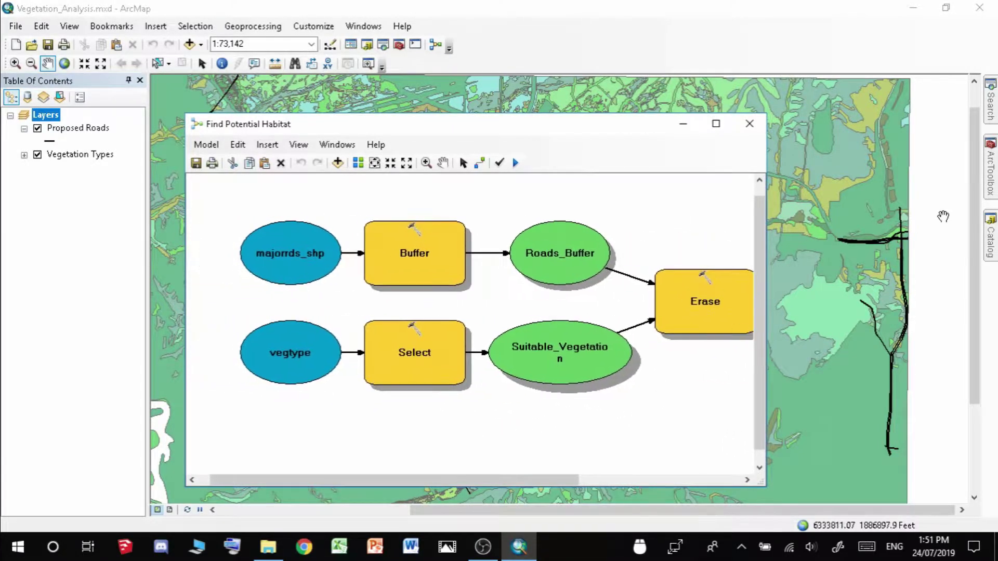
Expand Analysis Tools > Overlay in ArcToolbox beside the model.
{"action": "left_click", "coordinate": [992, 186]}
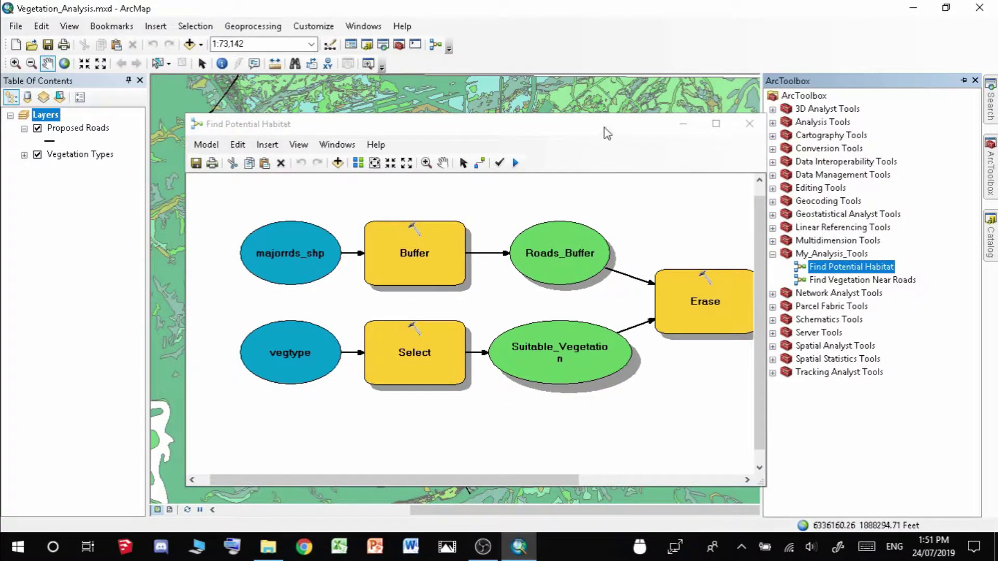
{"action": "left_click_drag", "start_coordinate": [606, 130], "coordinate": [547, 114]}
{"action": "left_click", "coordinate": [991, 171]}
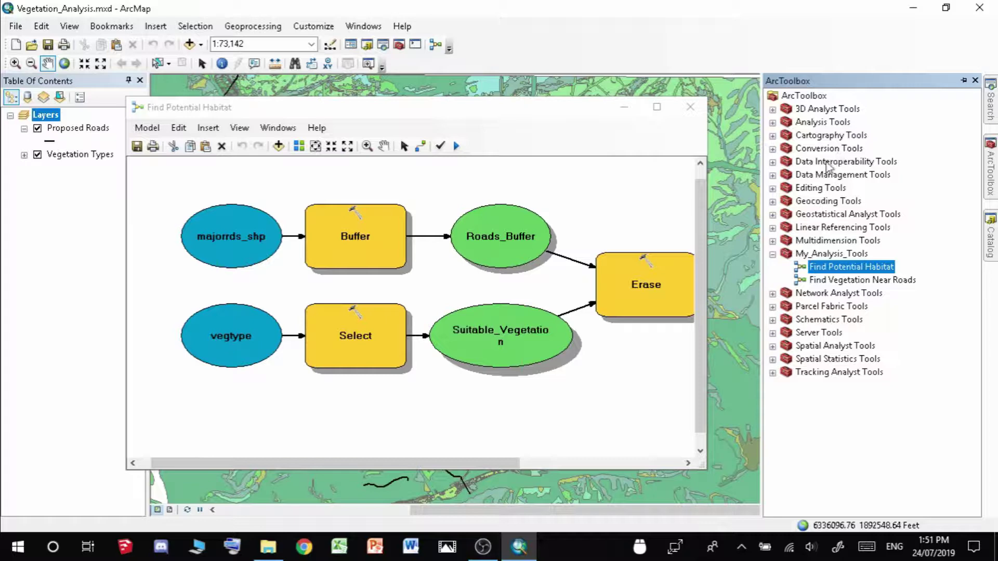
{"action": "left_click", "coordinate": [773, 123]}
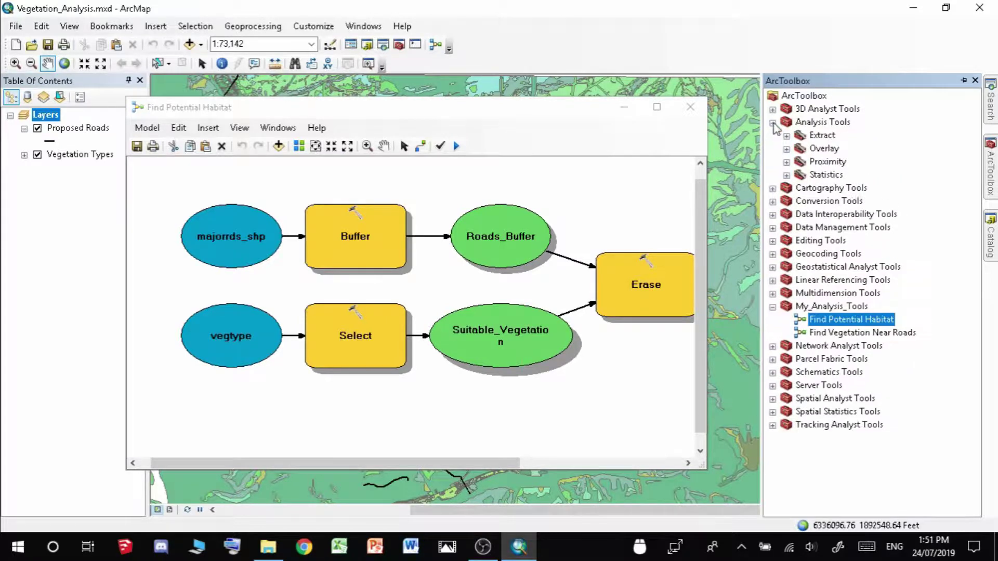
{"action": "left_click", "coordinate": [787, 149]}
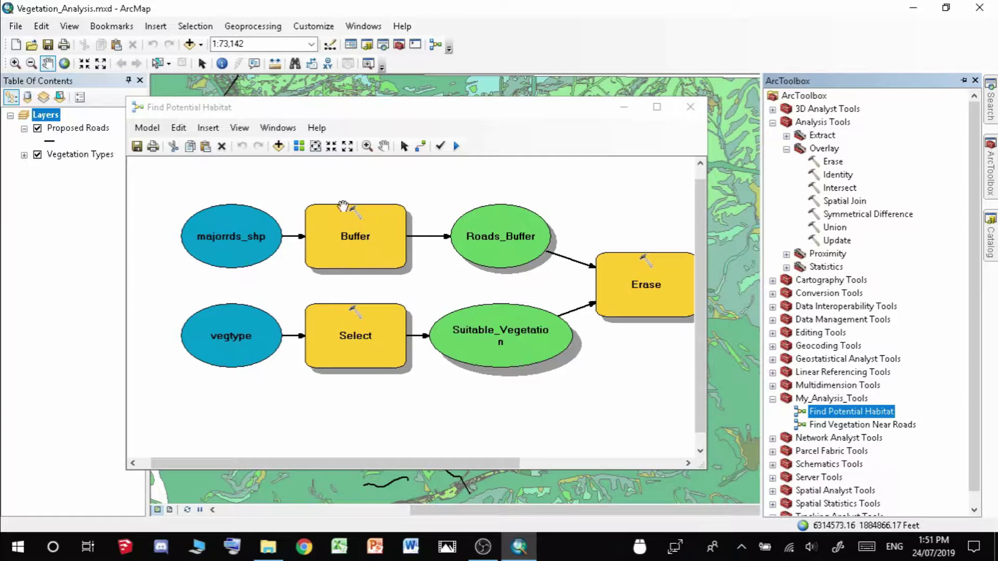
Pan the model diagram from Suitable_Vegetation_Minus_Roads back to majorrds_shp and vegtype.
{"action": "left_click_drag", "start_coordinate": [541, 373], "coordinate": [497, 382]}
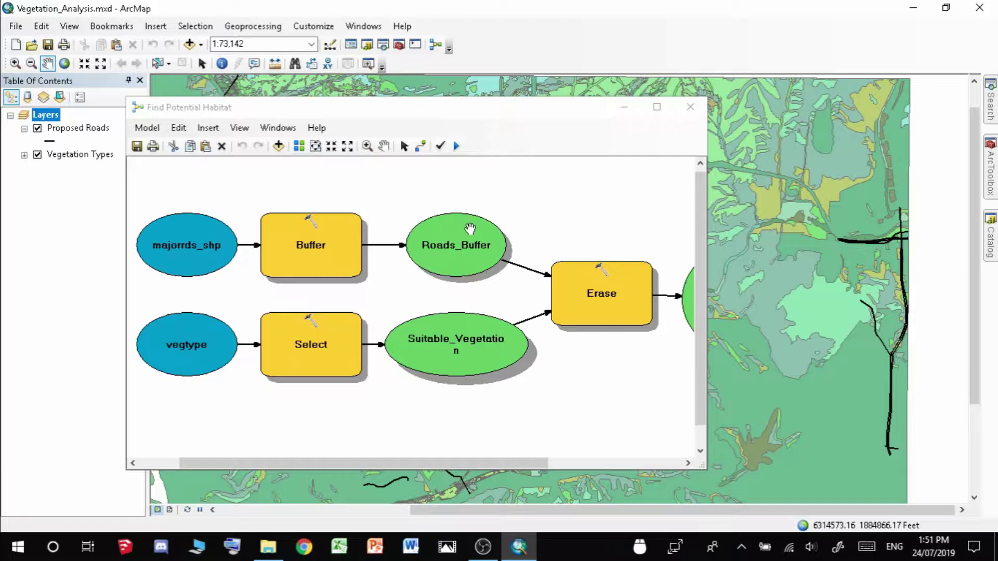
{"action": "left_click_drag", "start_coordinate": [647, 385], "coordinate": [593, 370]}
{"action": "left_click_drag", "start_coordinate": [525, 285], "coordinate": [425, 285]}
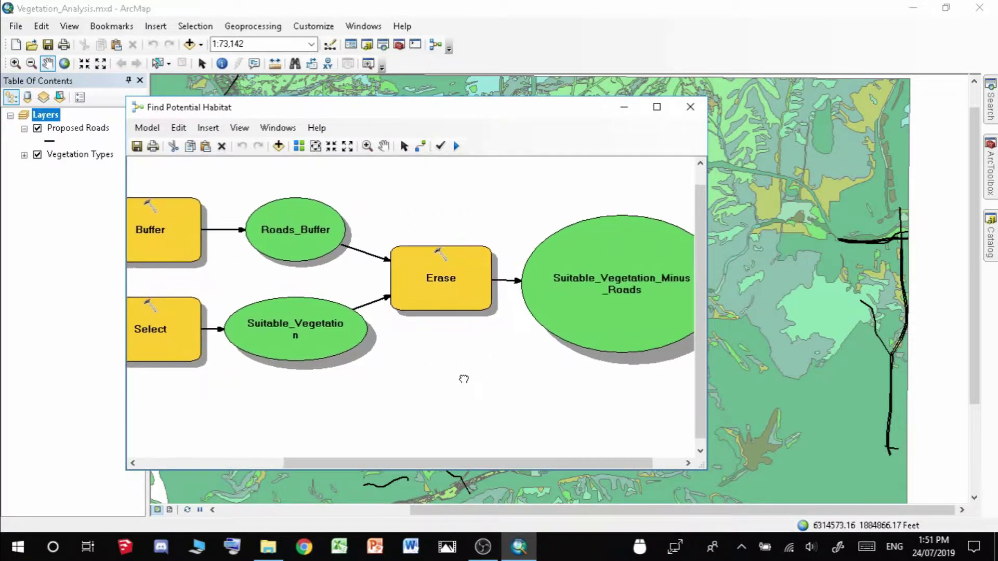
{"action": "left_click_drag", "start_coordinate": [657, 380], "coordinate": [535, 401]}
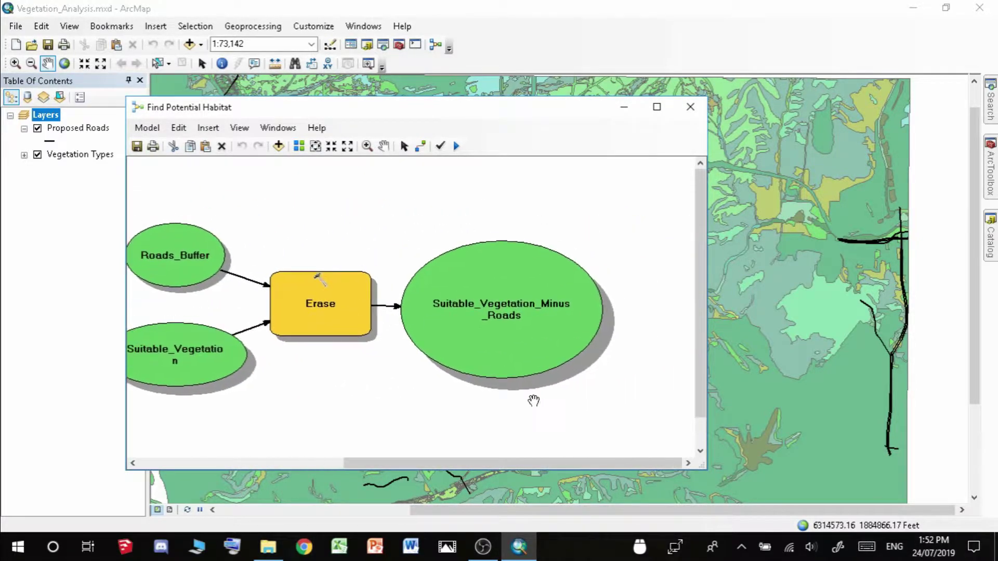
{"action": "left_click_drag", "start_coordinate": [404, 400], "coordinate": [595, 379]}
{"action": "left_click_drag", "start_coordinate": [532, 382], "coordinate": [558, 389]}
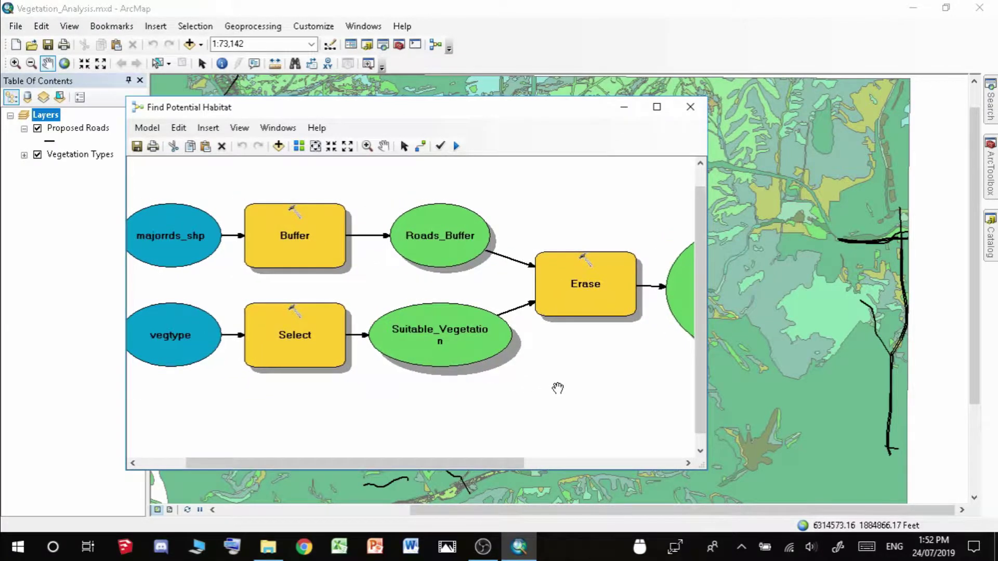
{"action": "left_click", "coordinate": [990, 166]}
Add the Intersect tool and its Output Feature Class below the existing model chain.
{"action": "left_click", "coordinate": [840, 188]}
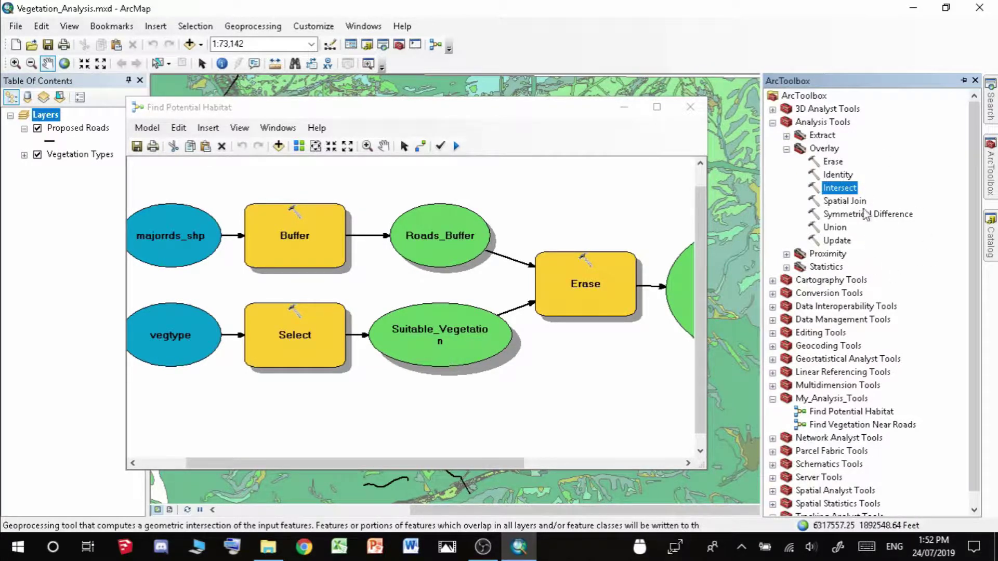
{"action": "left_click_drag", "start_coordinate": [842, 191], "coordinate": [454, 411]}
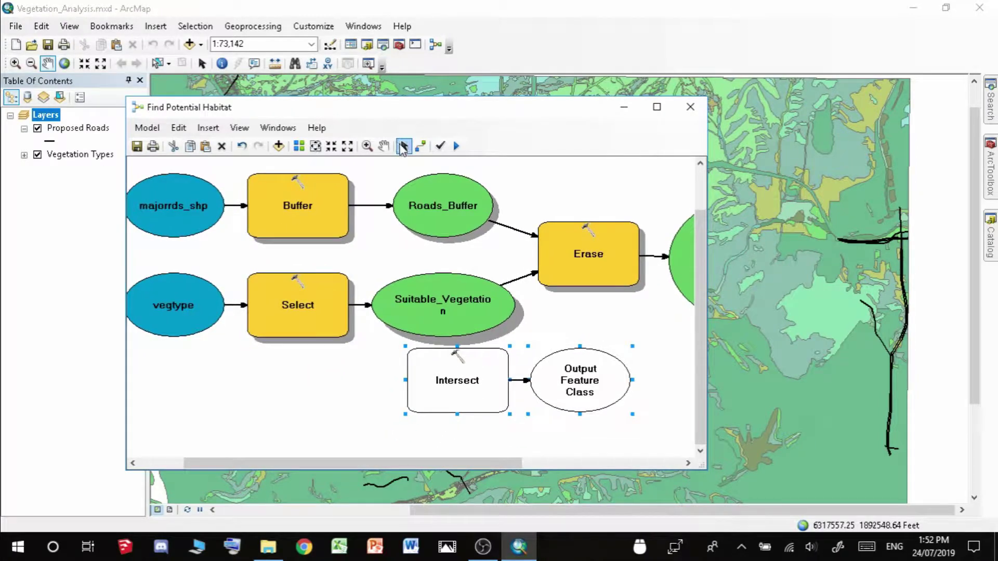
{"action": "left_click_drag", "start_coordinate": [490, 370], "coordinate": [469, 383]}
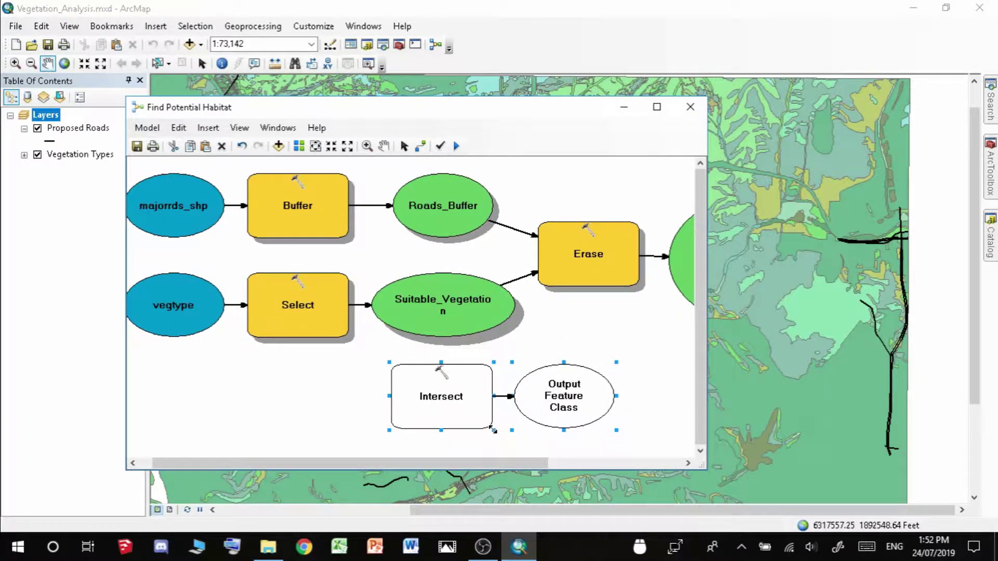
{"action": "left_click_drag", "start_coordinate": [493, 430], "coordinate": [514, 434]}
{"action": "left_click_drag", "start_coordinate": [617, 431], "coordinate": [636, 436]}
{"action": "left_click", "coordinate": [656, 439]}
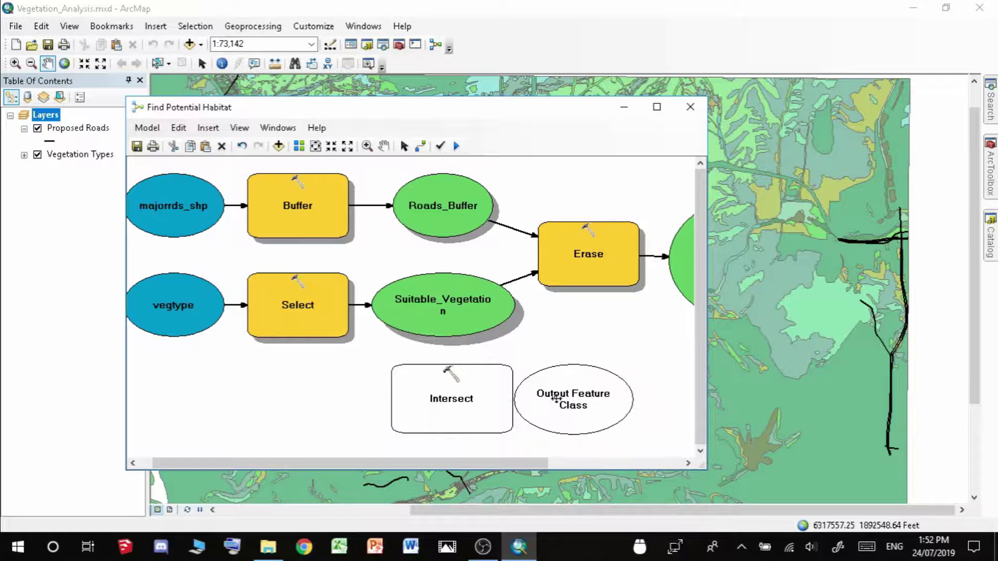
{"action": "left_click_drag", "start_coordinate": [562, 386], "coordinate": [596, 347]}
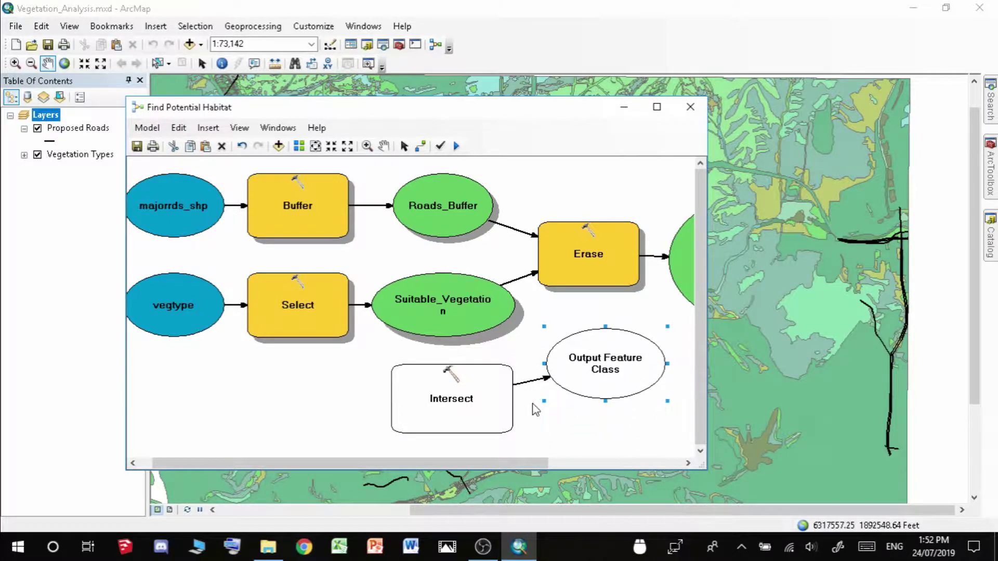
Delete the Intersect tool and its output from the model.
{"action": "scroll", "coordinate": [512, 400], "scroll_direction": "down", "scroll_amount": 1}
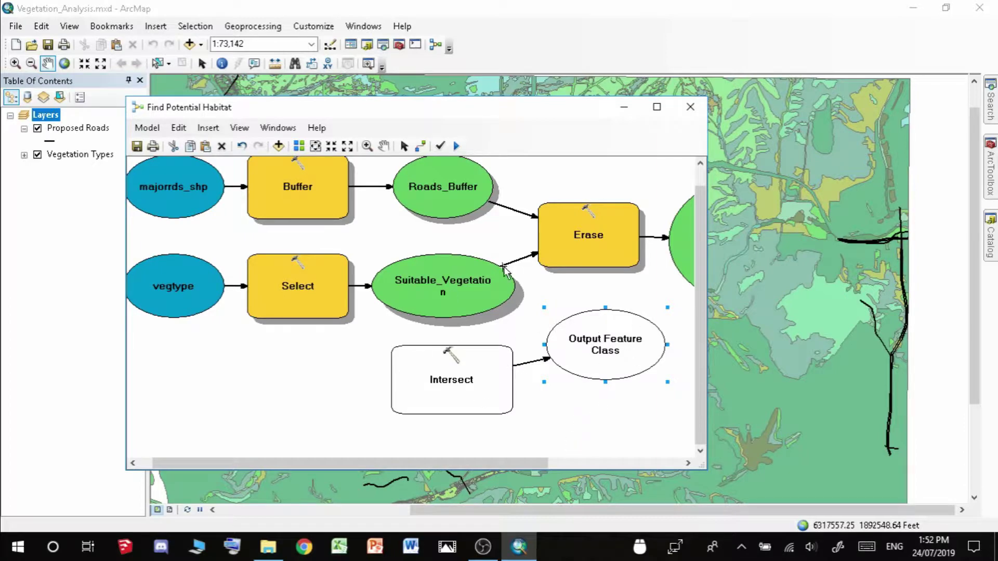
{"action": "scroll", "coordinate": [458, 247], "scroll_direction": "up", "scroll_amount": 1}
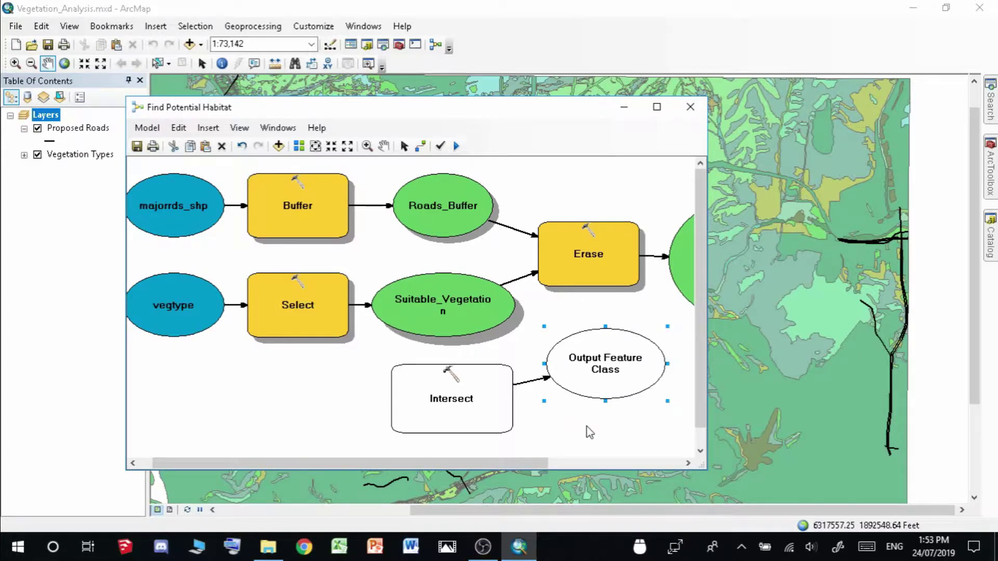
{"action": "key", "text": "Delete"}
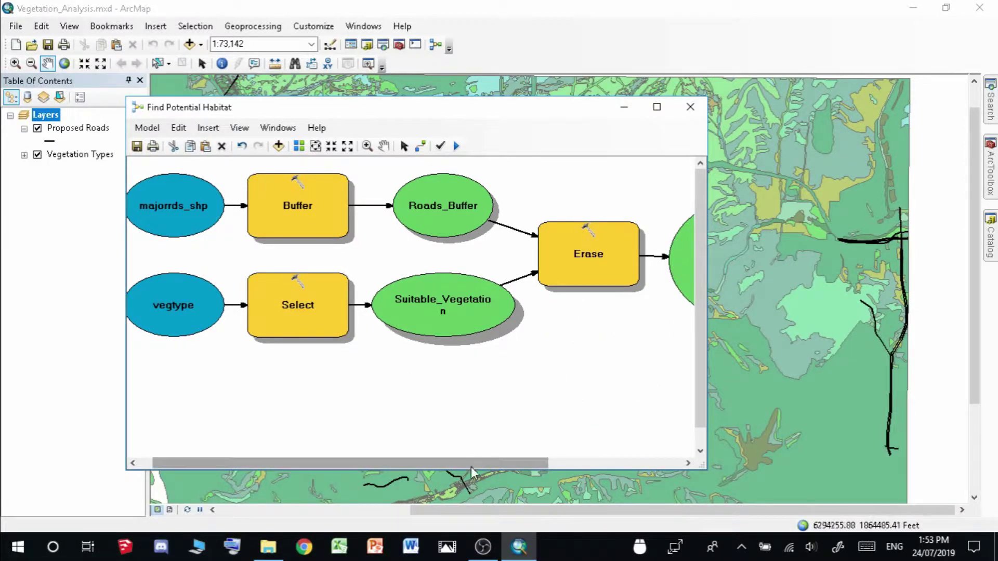
Move the ModelBuilder window right and check the Model menu without running it.
{"action": "left_click_drag", "start_coordinate": [471, 465], "coordinate": [415, 461]}
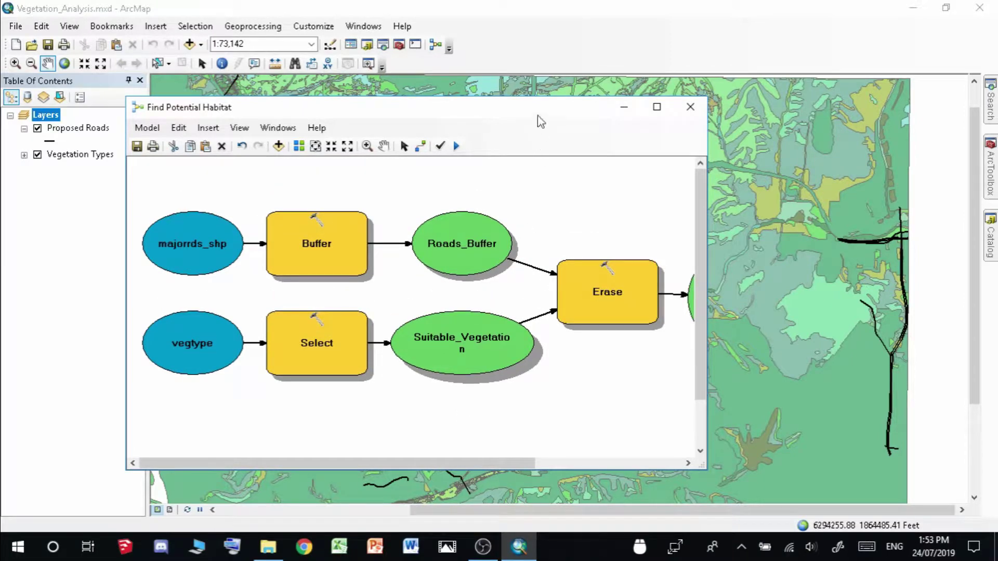
{"action": "left_click_drag", "start_coordinate": [541, 121], "coordinate": [668, 117]}
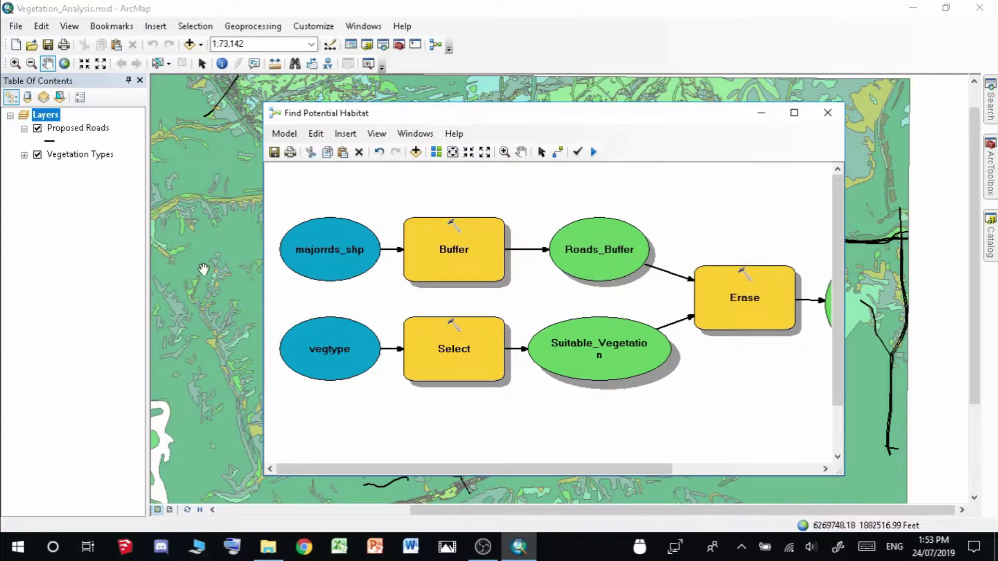
{"action": "left_click", "coordinate": [616, 235]}
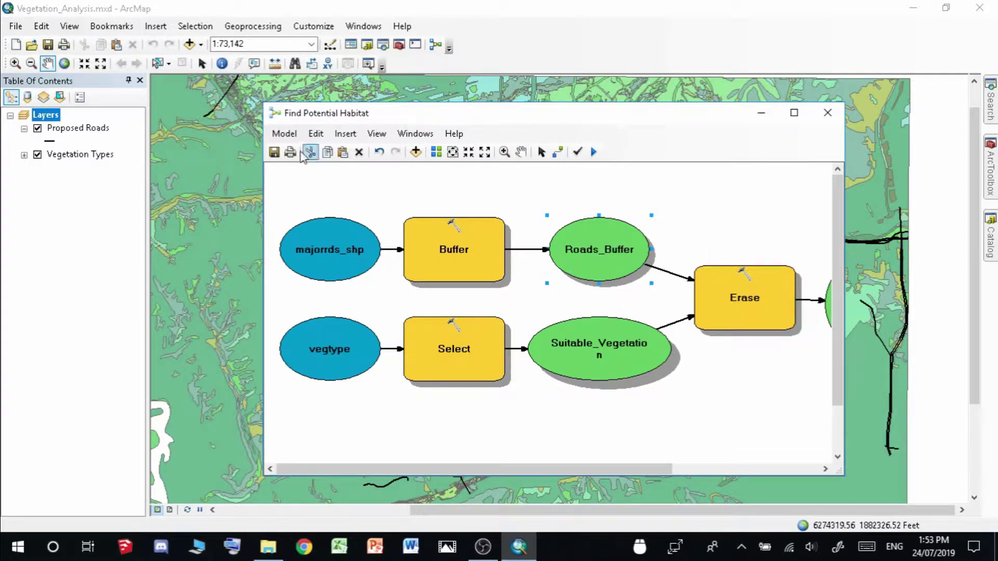
{"action": "left_click_drag", "start_coordinate": [543, 468], "coordinate": [512, 474]}
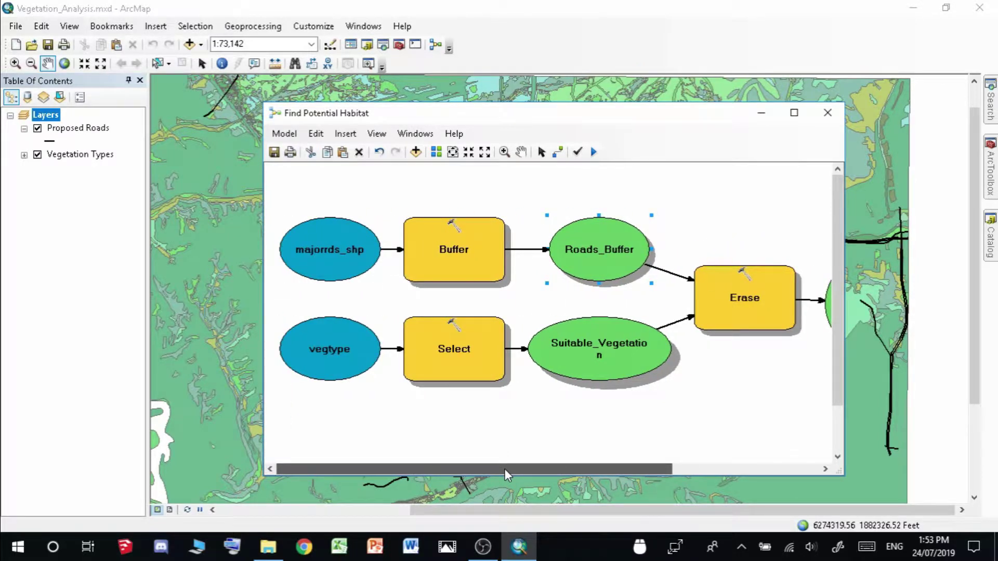
{"action": "left_click_drag", "start_coordinate": [505, 470], "coordinate": [554, 470]}
{"action": "left_click", "coordinate": [284, 133]}
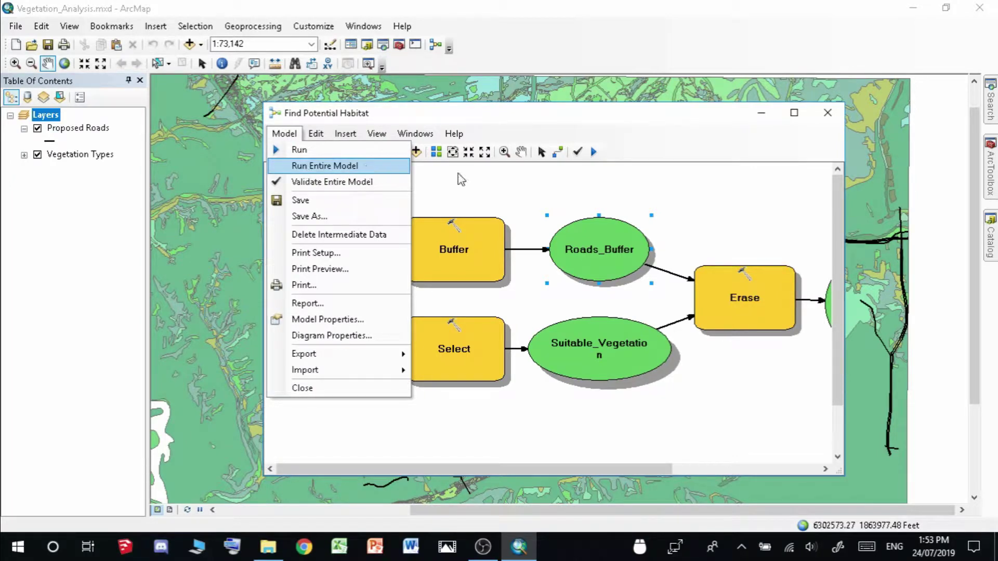
{"action": "left_click", "coordinate": [719, 202]}
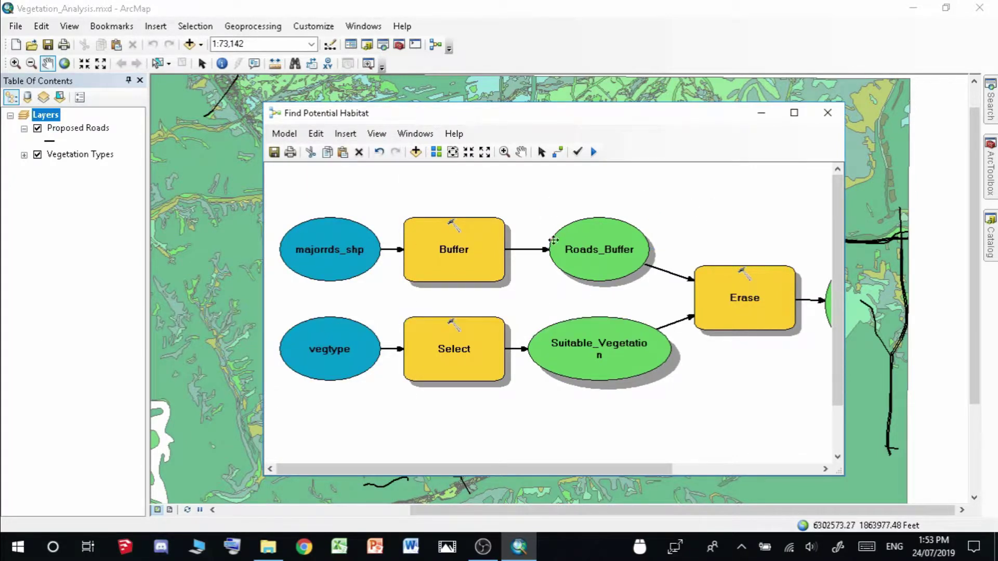
Fit the full model, majorrds_shp through Suitable_Vegetation_Minus_Roads, into the window at Full Extent.
{"action": "left_click", "coordinate": [521, 152]}
{"action": "left_click_drag", "start_coordinate": [466, 196], "coordinate": [435, 187]}
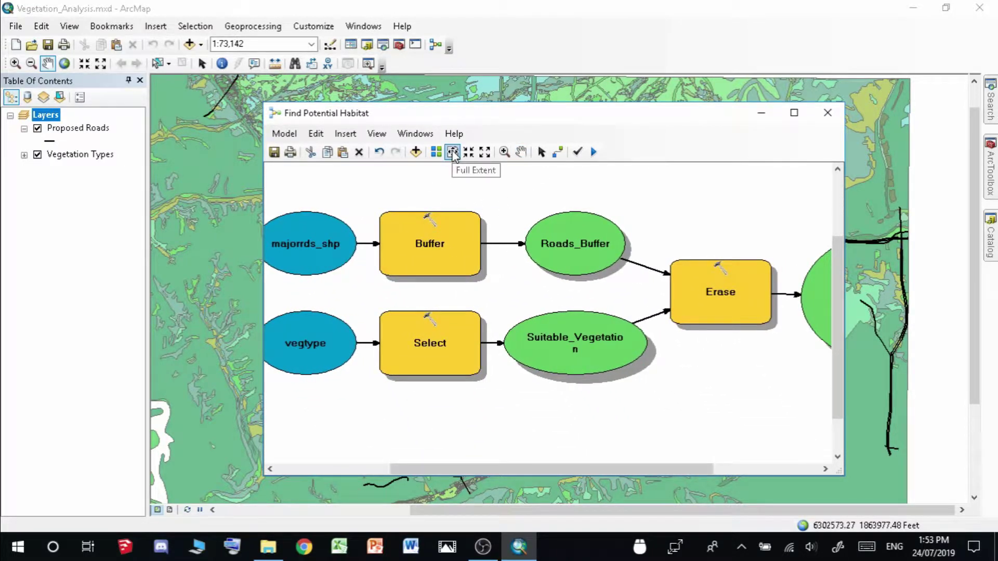
{"action": "left_click", "coordinate": [453, 152]}
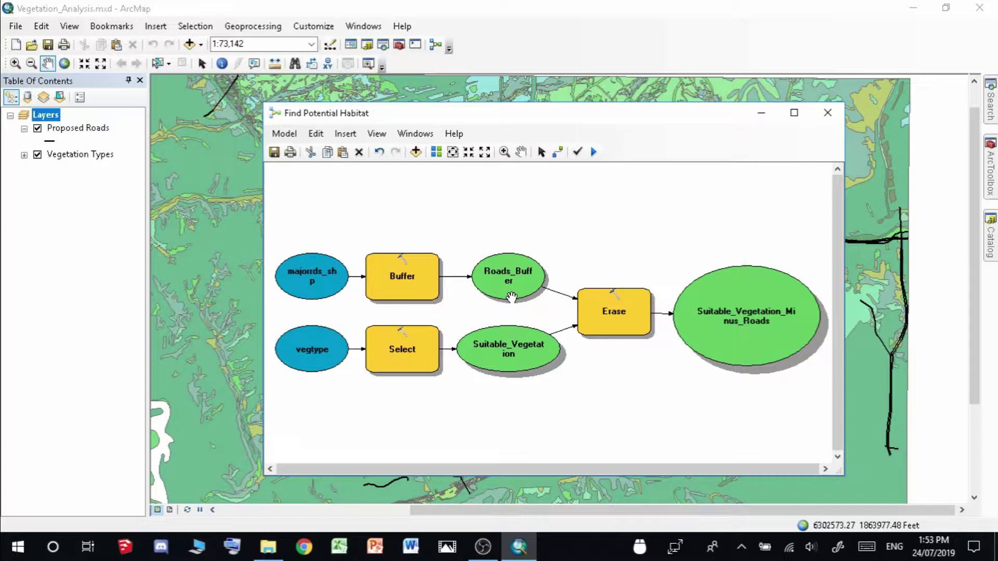
{"action": "left_click", "coordinate": [469, 152]}
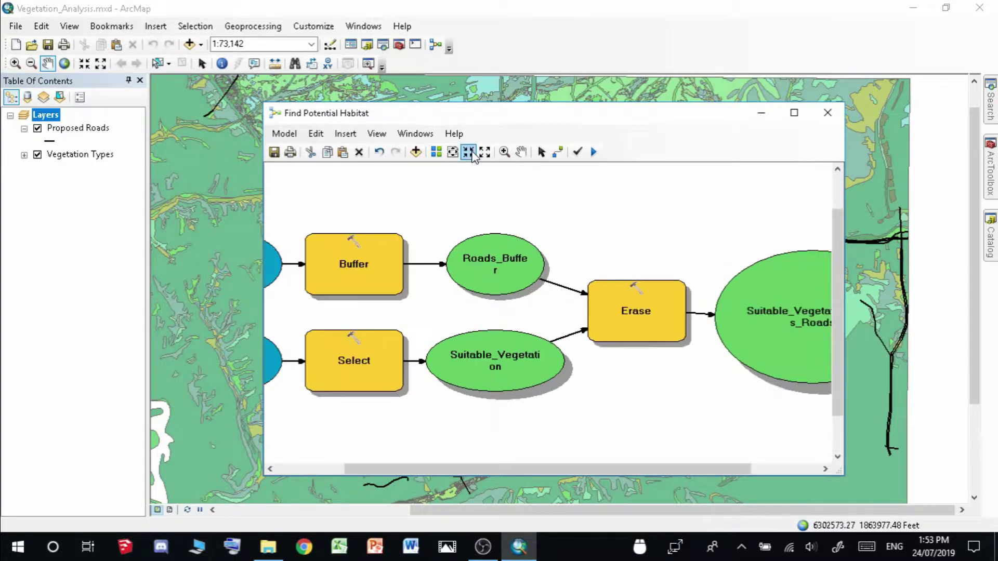
{"action": "left_click", "coordinate": [474, 155]}
{"action": "left_click", "coordinate": [472, 154]}
{"action": "left_click", "coordinate": [469, 155]}
{"action": "left_click", "coordinate": [467, 154]}
{"action": "left_click_drag", "start_coordinate": [484, 189], "coordinate": [518, 189]}
{"action": "left_click", "coordinate": [453, 152]}
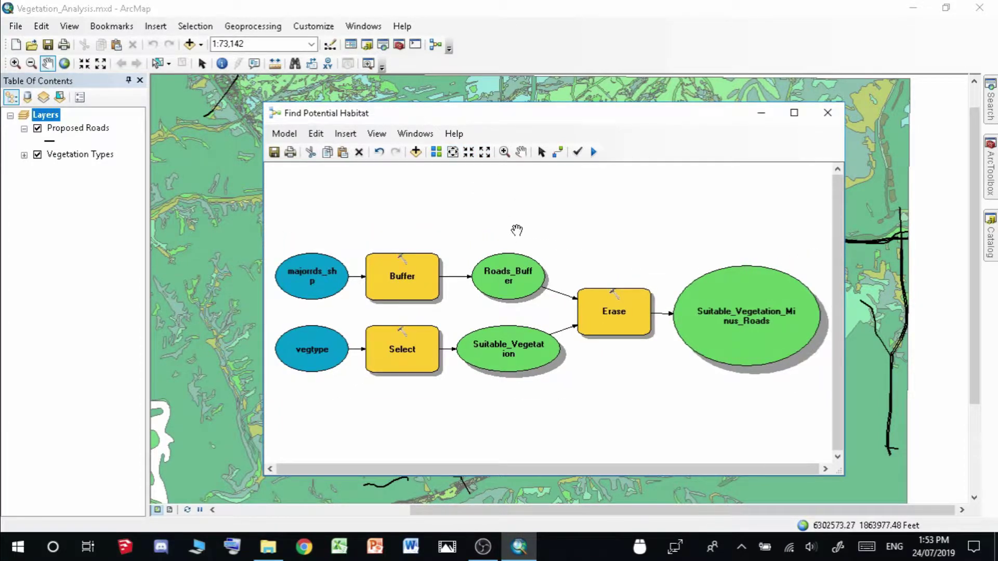
{"action": "left_click_drag", "start_coordinate": [486, 223], "coordinate": [500, 226]}
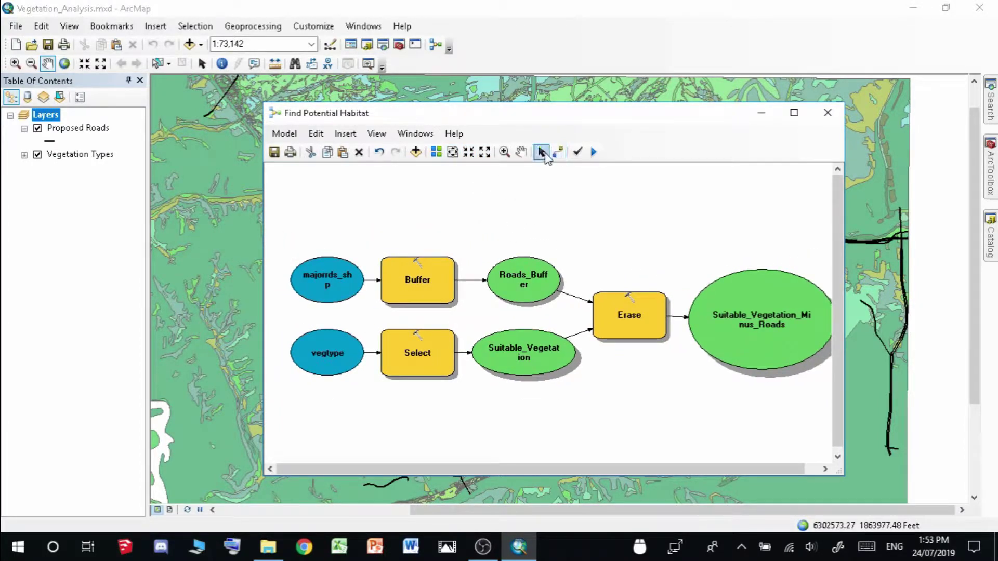
{"action": "left_click", "coordinate": [541, 151]}
Select majorrds_shp and view the Proposed Roads layer's actions without choosing one.
{"action": "left_click", "coordinate": [337, 271]}
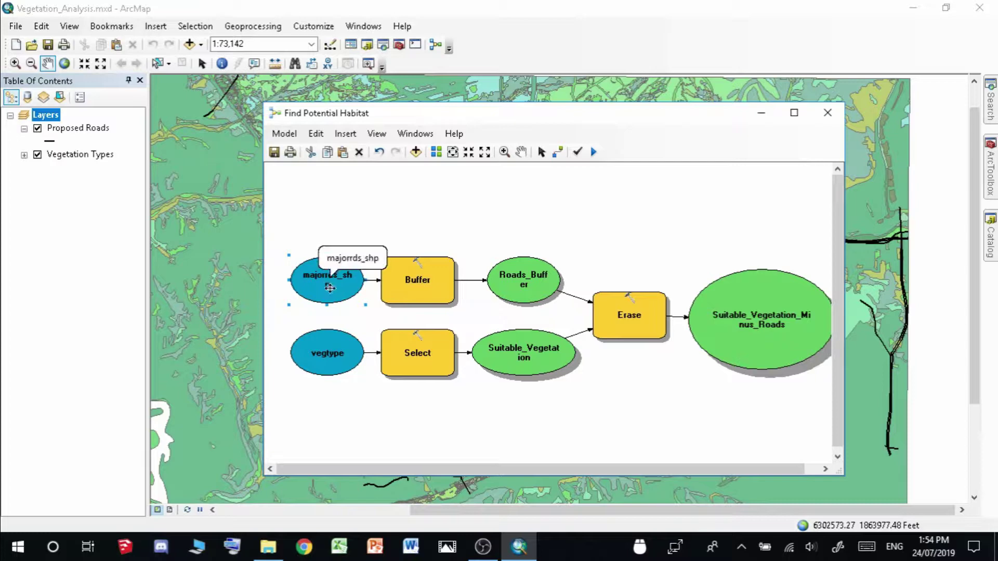
{"action": "left_click", "coordinate": [100, 128]}
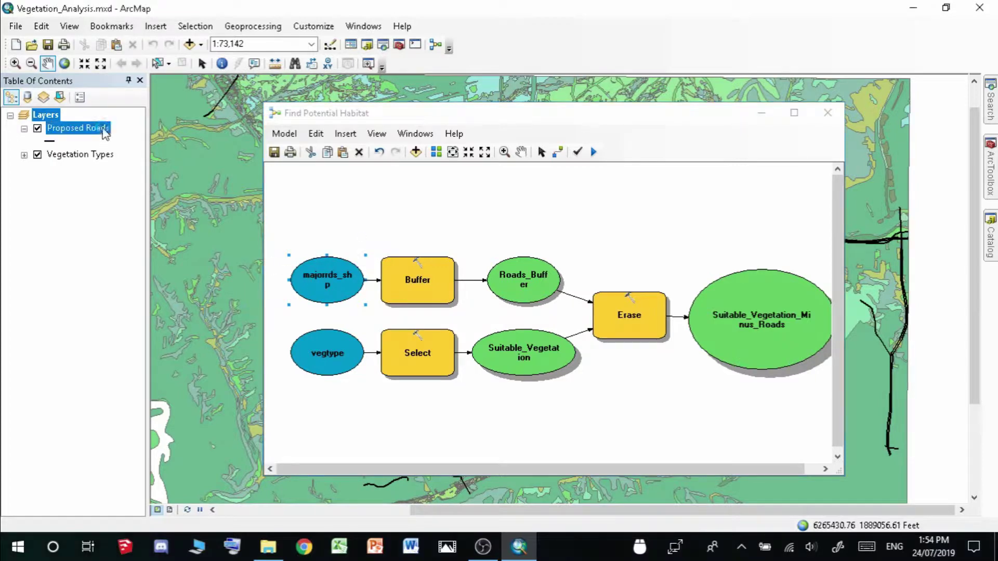
{"action": "right_click", "coordinate": [102, 129]}
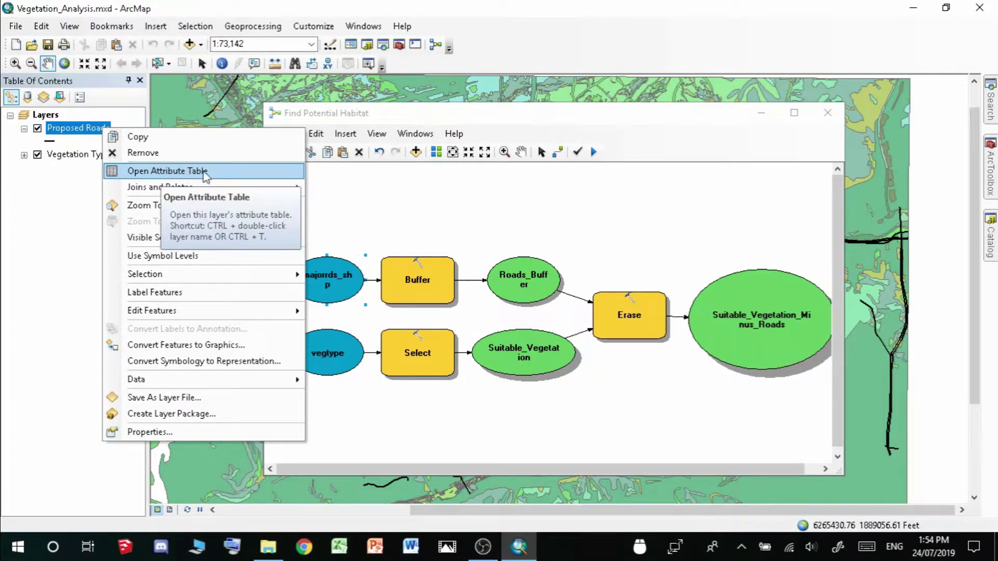
{"action": "left_click", "coordinate": [453, 212]}
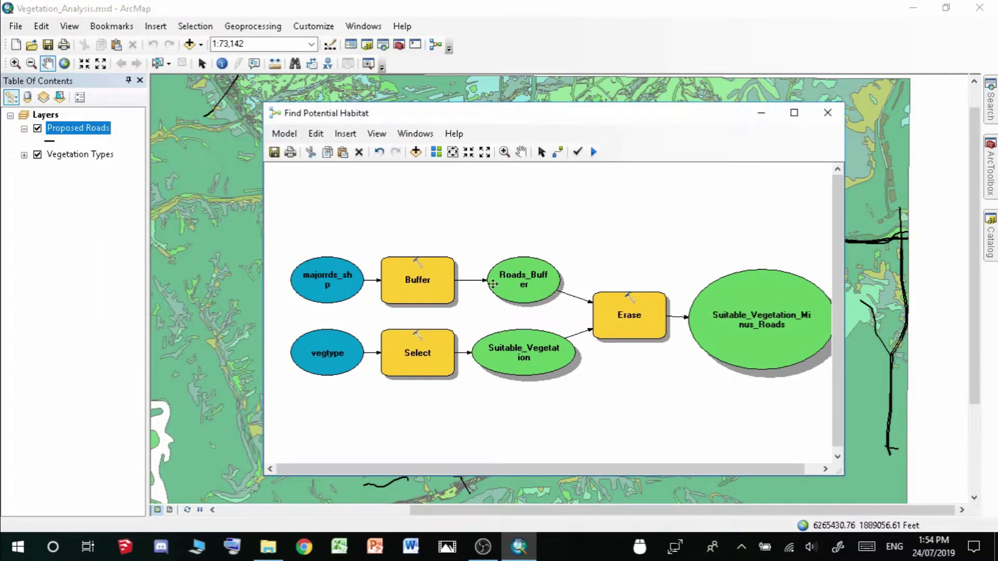
Check the Buffer tool's properties and preconditions, then show its context menu.
{"action": "left_click", "coordinate": [440, 266]}
{"action": "right_click", "coordinate": [441, 271]}
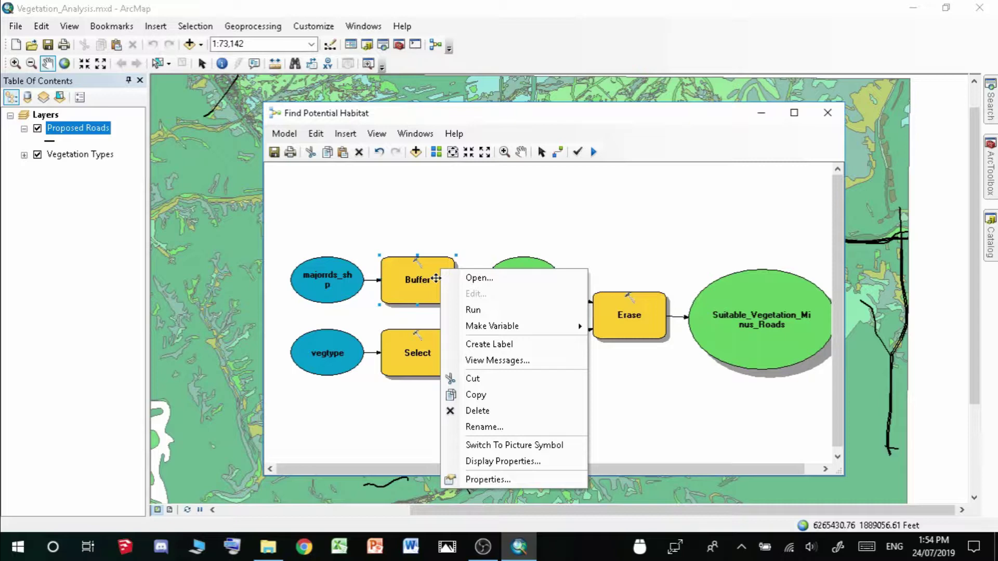
{"action": "left_click", "coordinate": [501, 481]}
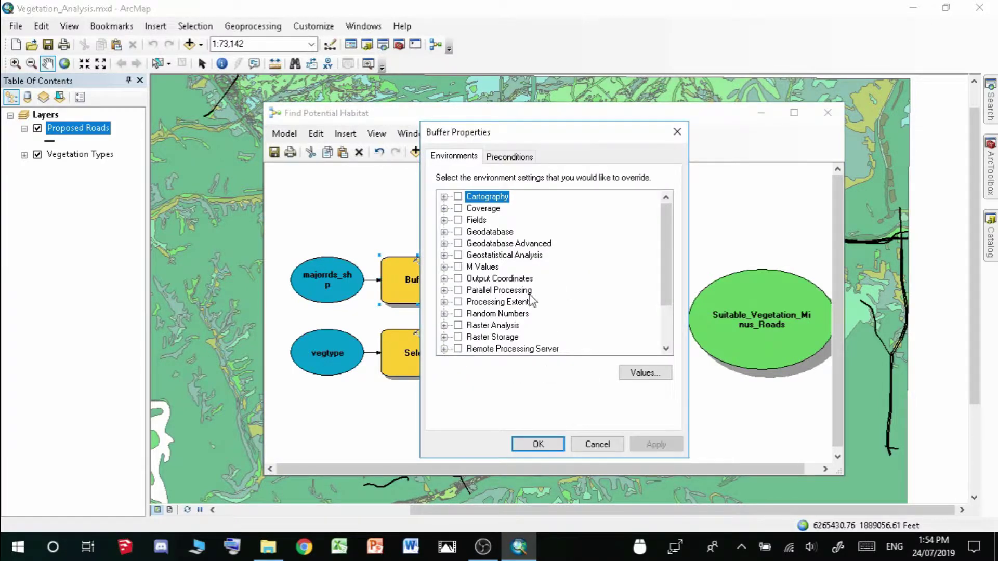
{"action": "left_click", "coordinate": [501, 162]}
{"action": "left_click", "coordinate": [677, 132]}
{"action": "right_click", "coordinate": [441, 270]}
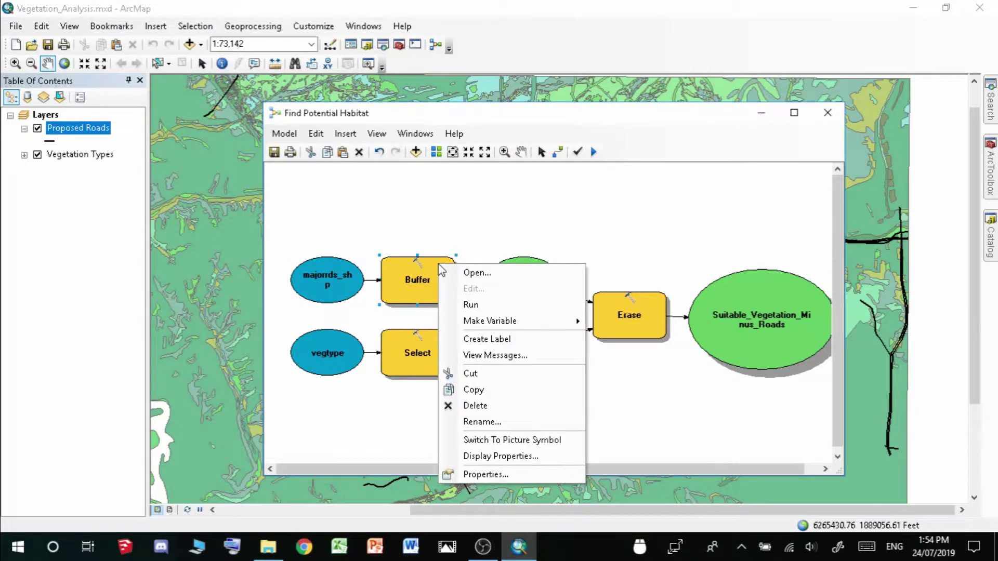
{"action": "mouse_move", "coordinate": [520, 325]}
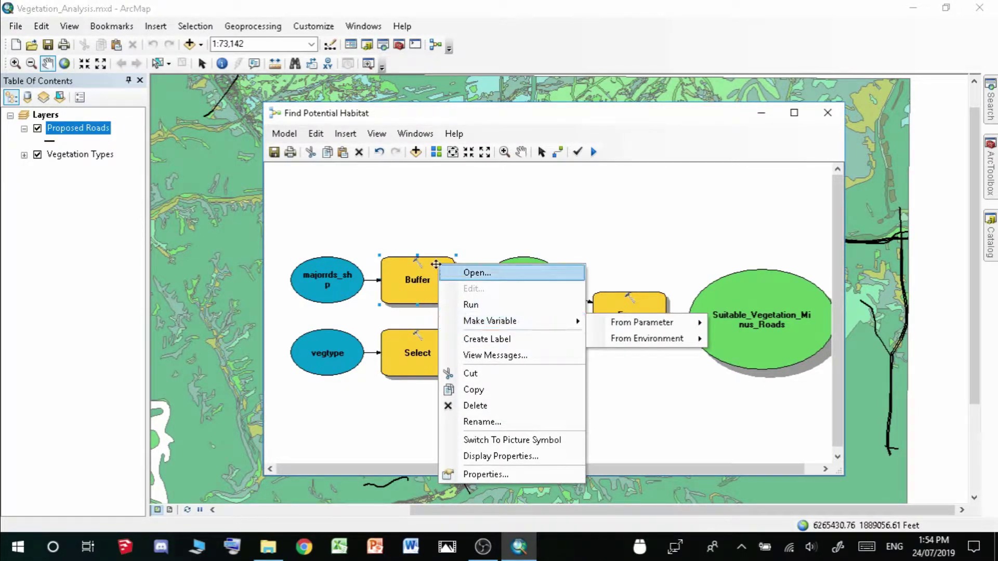
{"action": "left_click", "coordinate": [471, 273]}
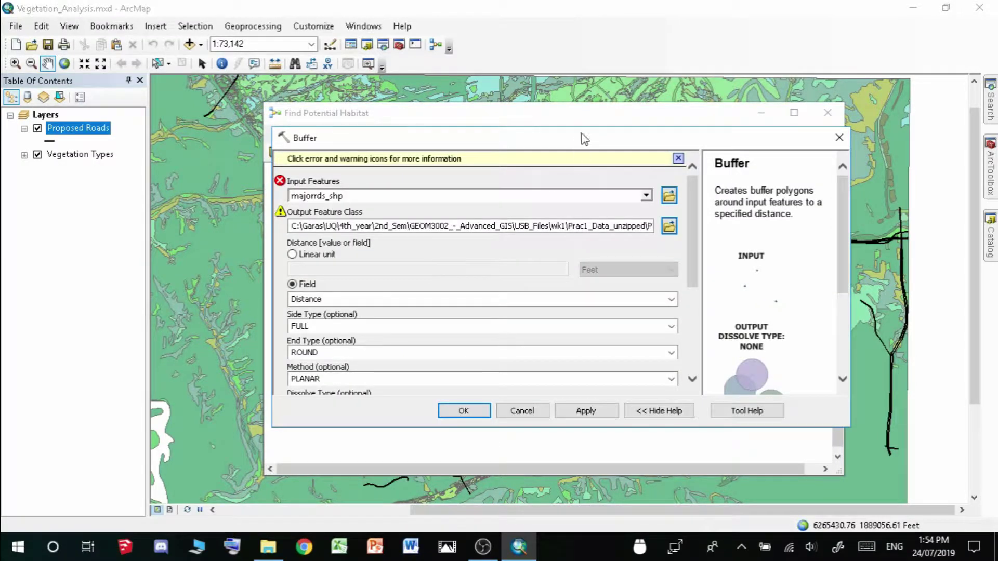
{"action": "left_click_drag", "start_coordinate": [619, 144], "coordinate": [593, 152]}
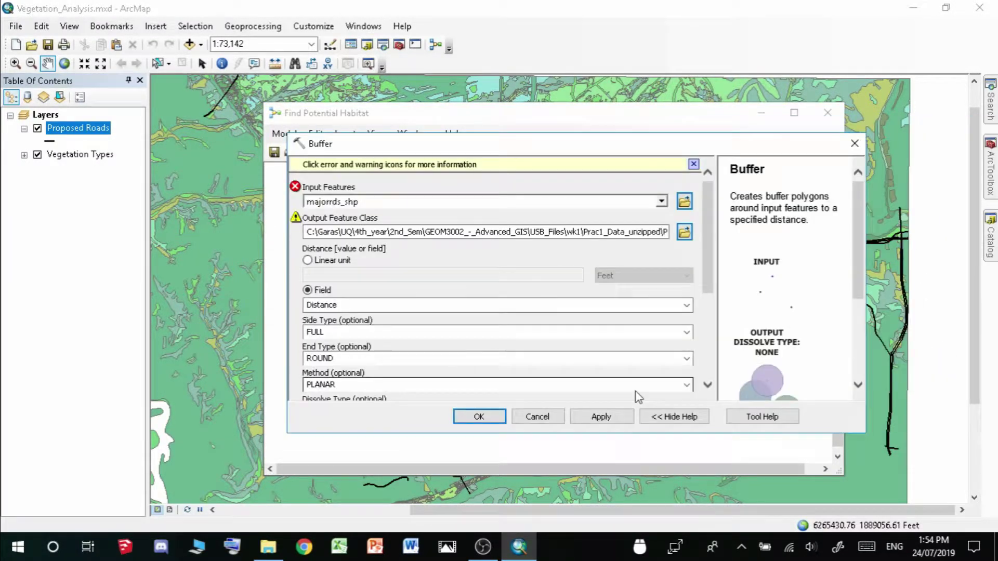
{"action": "left_click", "coordinate": [674, 418]}
{"action": "left_click", "coordinate": [673, 419]}
{"action": "left_click", "coordinate": [672, 418]}
{"action": "left_click", "coordinate": [673, 419]}
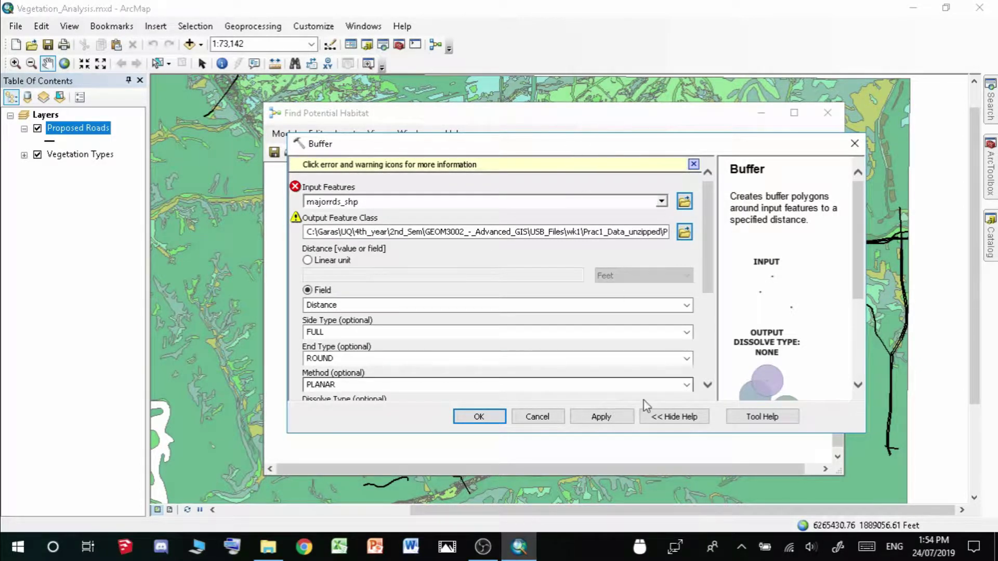
{"action": "left_click", "coordinate": [674, 417]}
{"action": "left_click", "coordinate": [674, 417]}
{"action": "left_click_drag", "start_coordinate": [857, 228], "coordinate": [877, 196]}
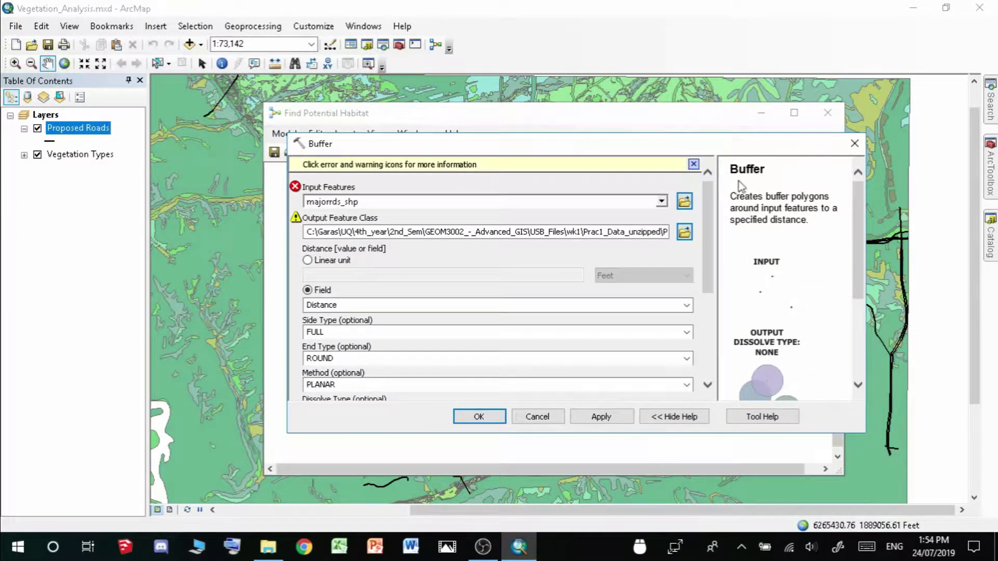
{"action": "left_click_drag", "start_coordinate": [861, 241], "coordinate": [861, 274]}
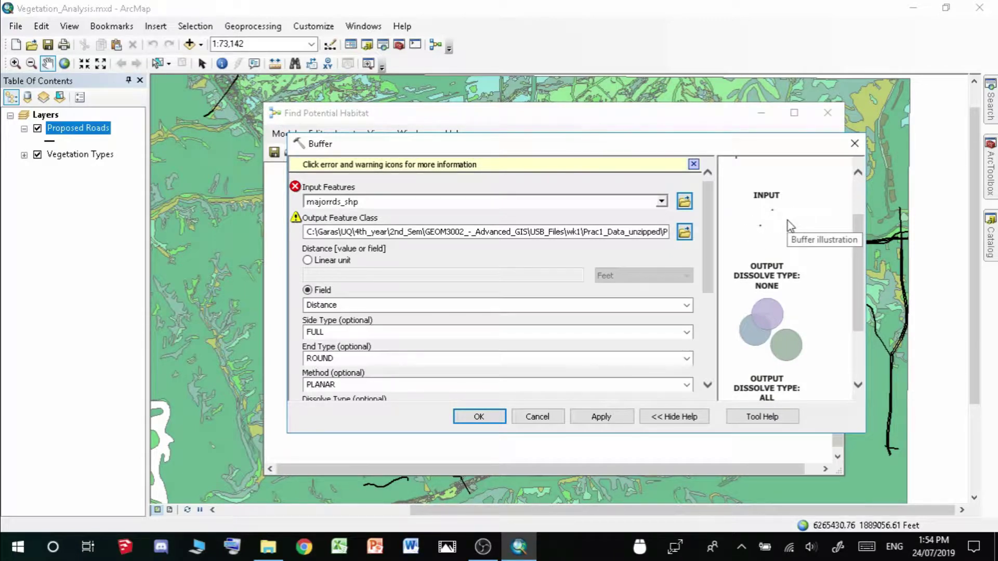
{"action": "left_click_drag", "start_coordinate": [859, 276], "coordinate": [856, 238]}
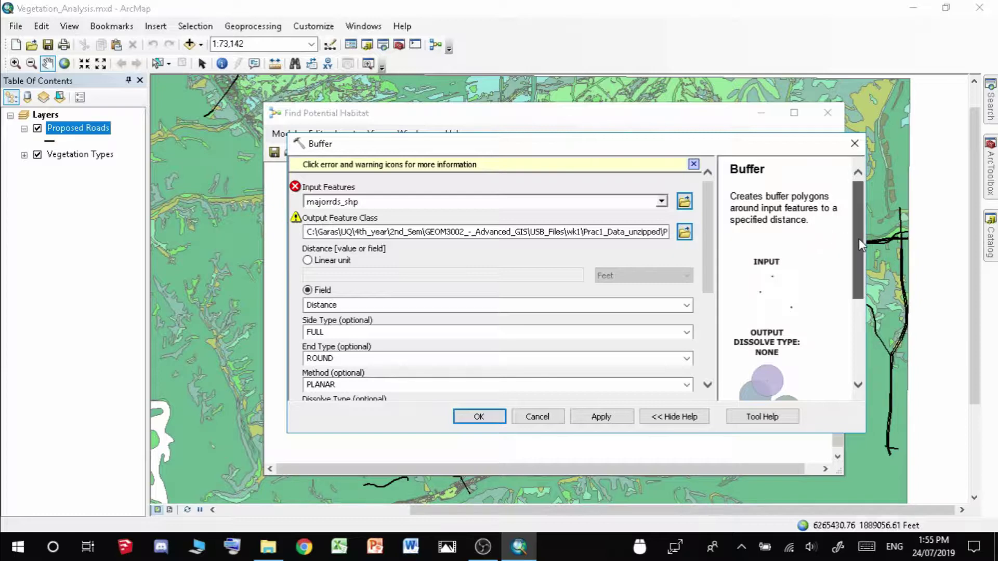
{"action": "scroll", "coordinate": [859, 238], "scroll_direction": "down", "scroll_amount": 3}
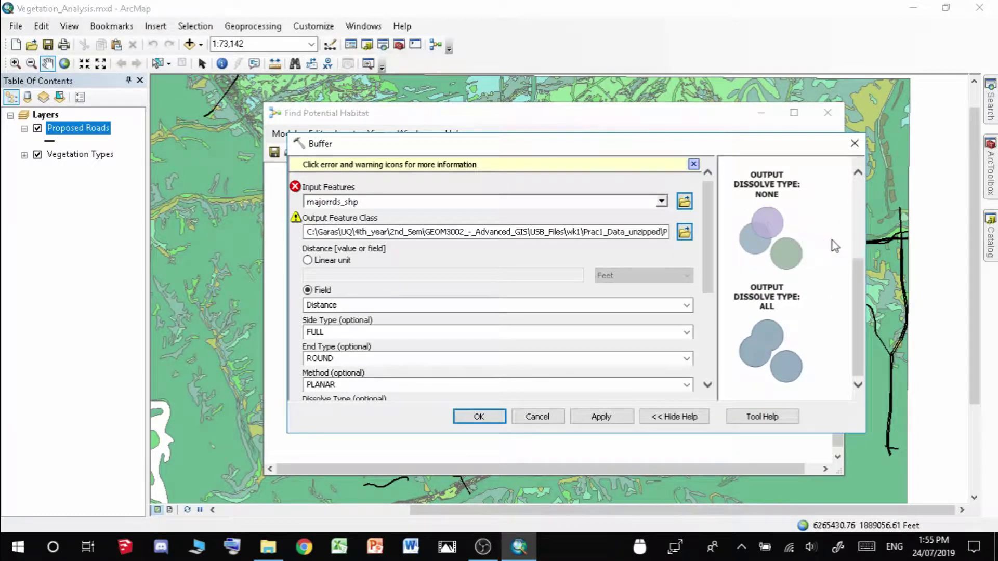
{"action": "mouse_move", "coordinate": [856, 270]}
{"action": "left_mouse_down"}
{"action": "mouse_move", "coordinate": [857, 257]}
{"action": "mouse_move", "coordinate": [867, 286]}
{"action": "left_mouse_up"}
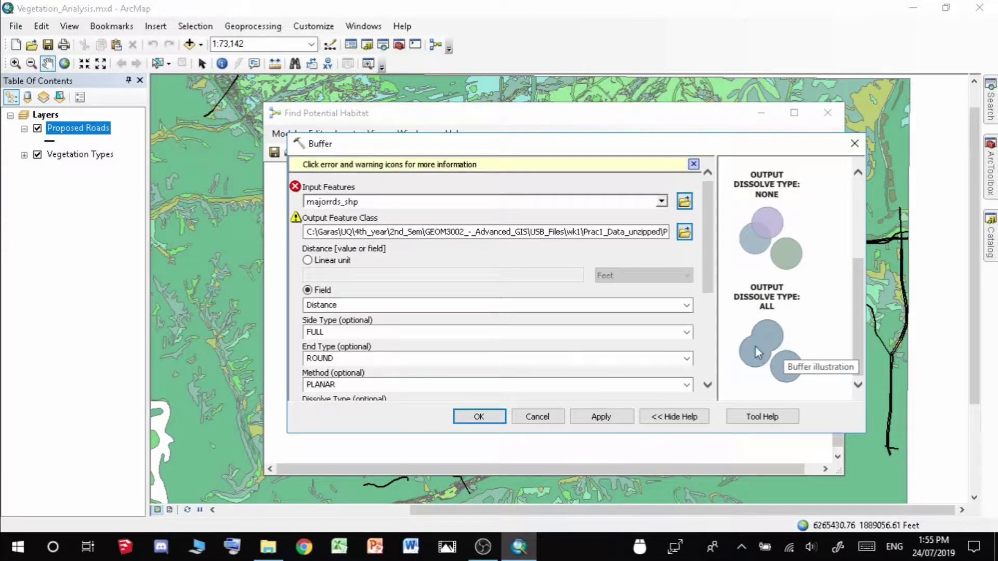
{"action": "left_click", "coordinate": [384, 200]}
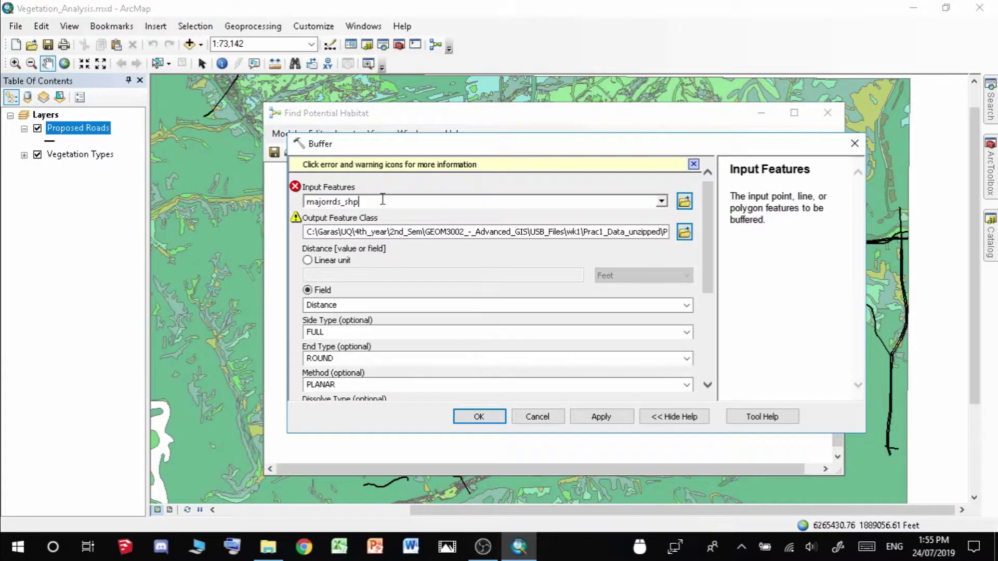
{"action": "left_click", "coordinate": [363, 303]}
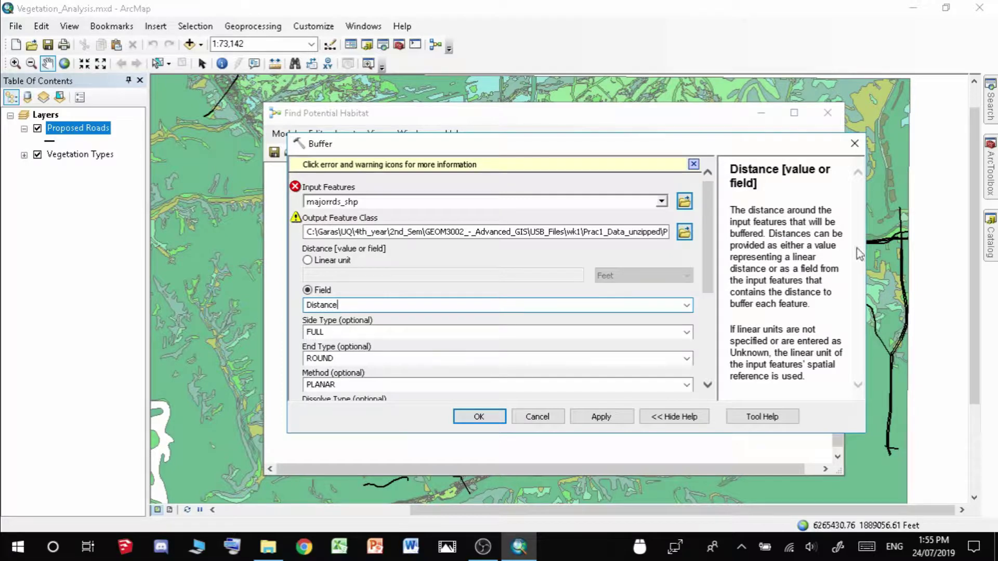
{"action": "left_click", "coordinate": [421, 331]}
{"action": "mouse_move", "coordinate": [854, 232]}
{"action": "left_mouse_down"}
{"action": "mouse_move", "coordinate": [861, 251]}
{"action": "mouse_move", "coordinate": [865, 215]}
{"action": "mouse_move", "coordinate": [861, 283]}
{"action": "mouse_move", "coordinate": [871, 224]}
{"action": "left_mouse_up"}
{"action": "left_click", "coordinate": [424, 373]}
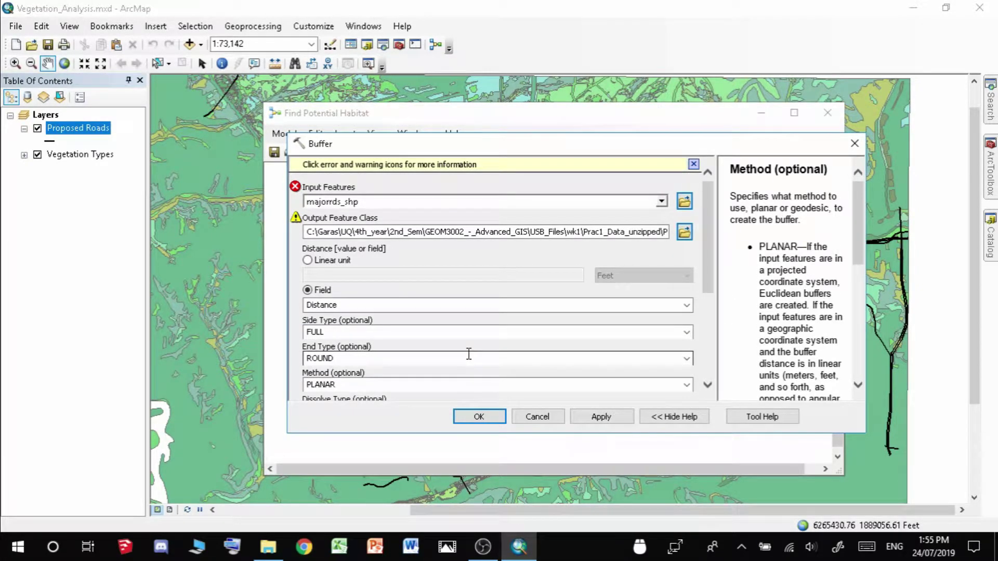
{"action": "left_click", "coordinate": [854, 144]}
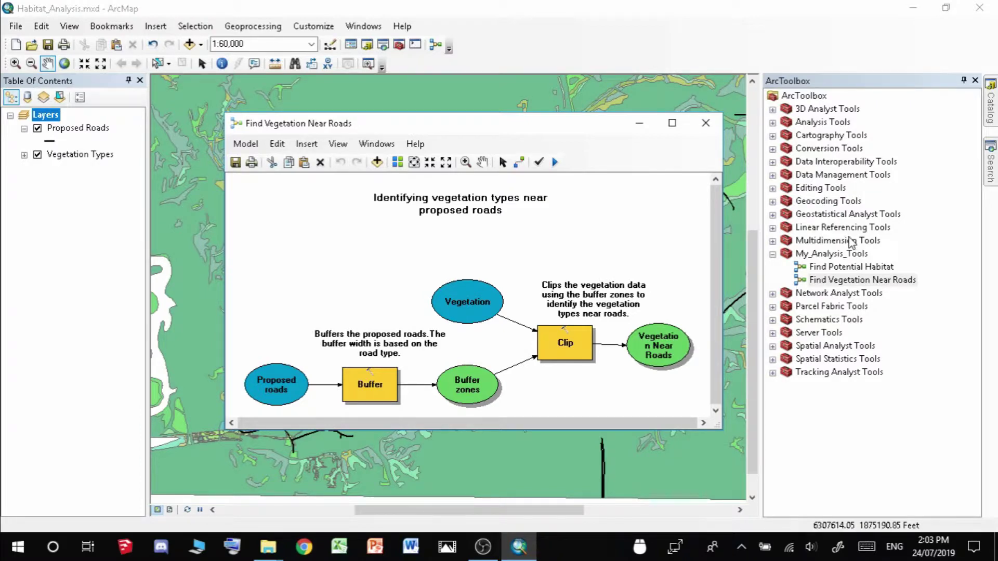
{"action": "left_click", "coordinate": [991, 166]}
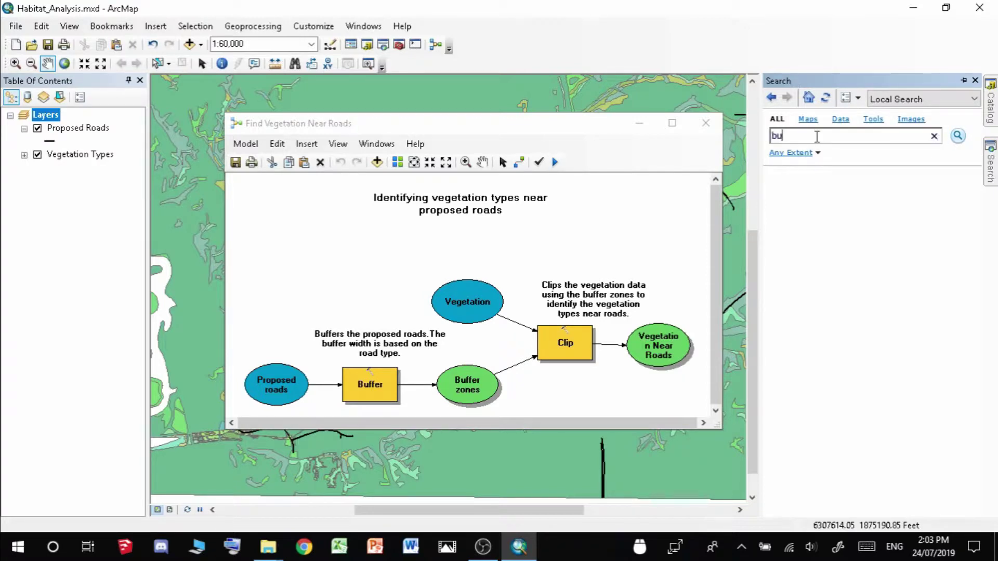
{"action": "type", "text": "bufffer"}
{"action": "left_click", "coordinate": [958, 137]}
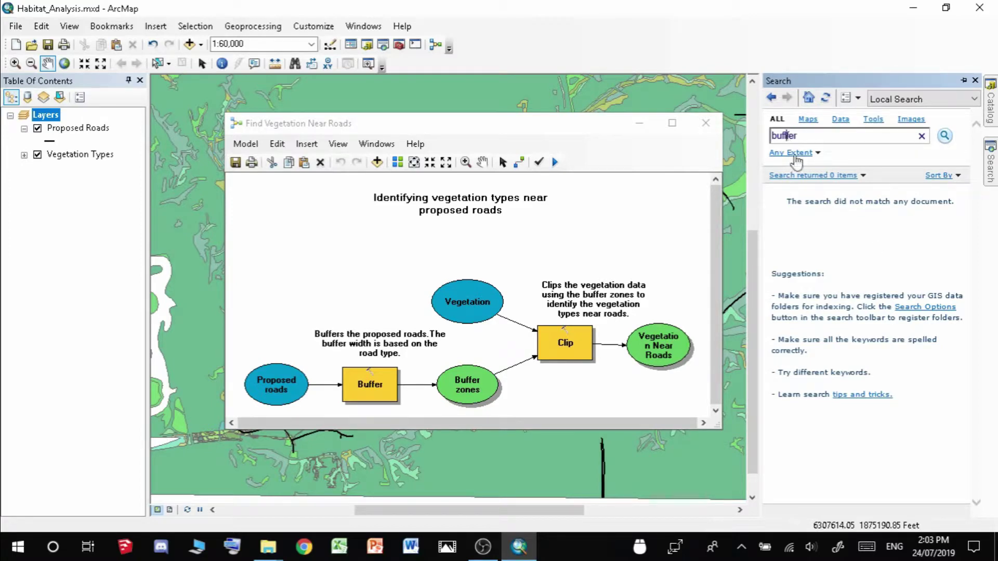
{"action": "key", "text": "BackSpace"}
{"action": "left_click", "coordinate": [944, 138]}
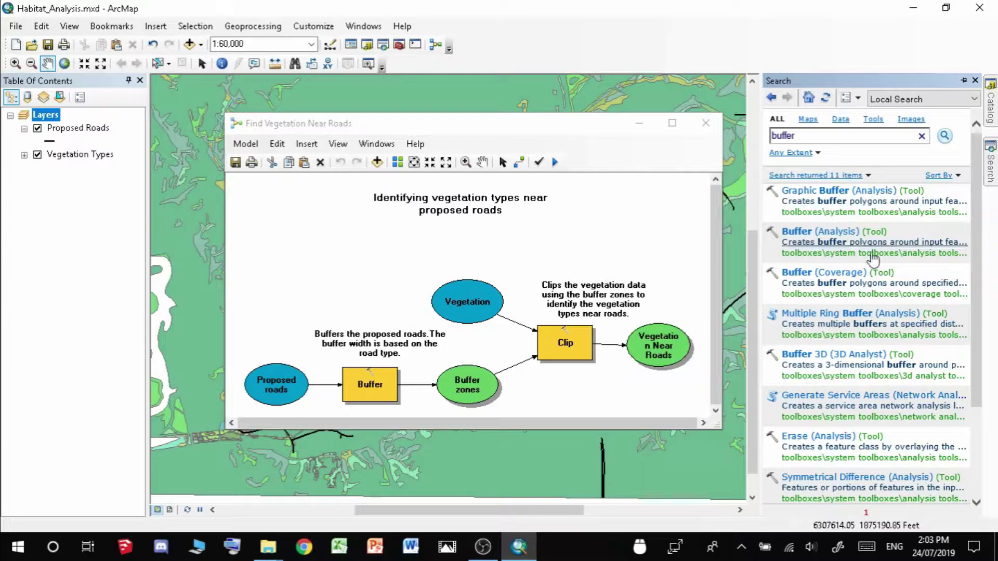
{"action": "right_click", "coordinate": [831, 237]}
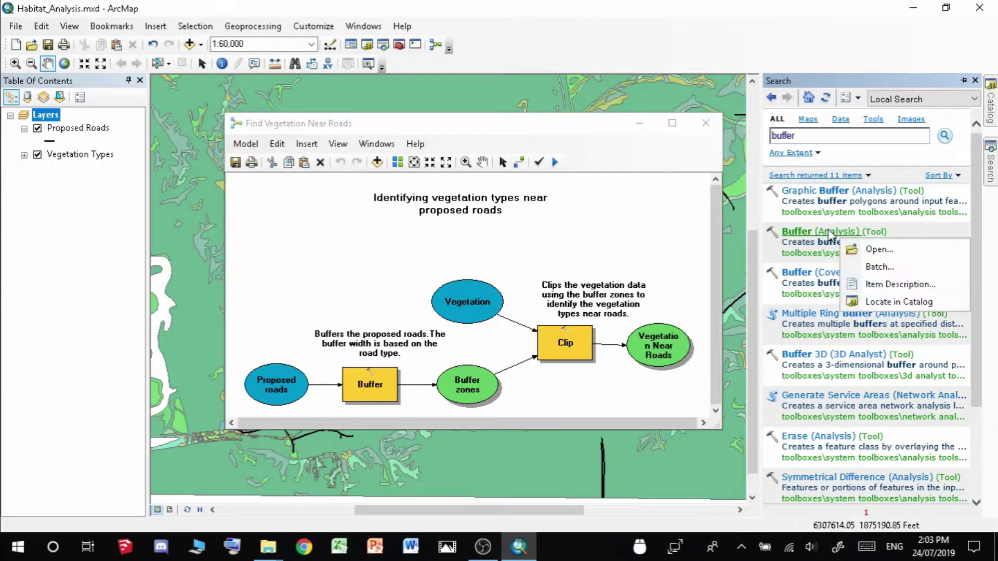
{"action": "left_click", "coordinate": [934, 307]}
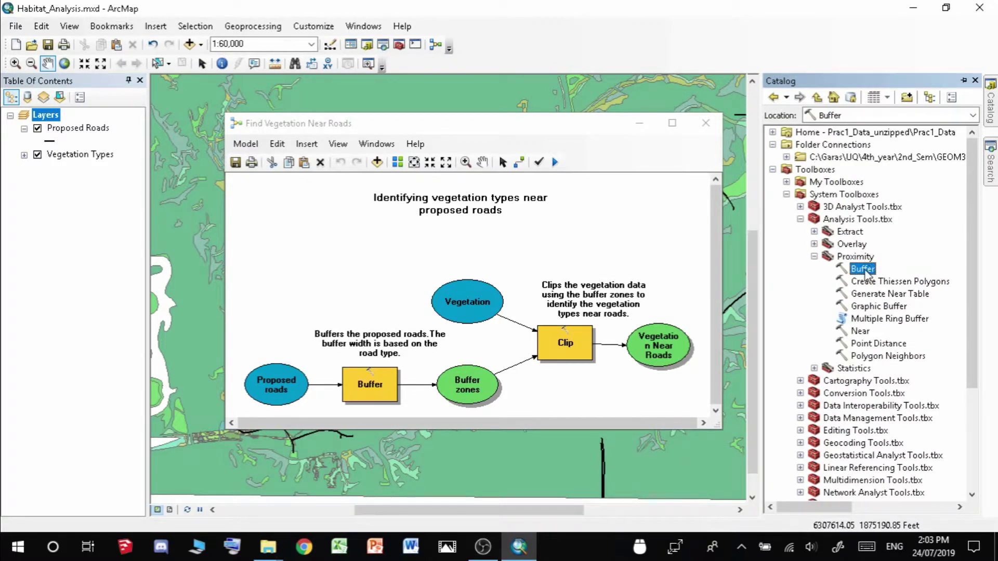
{"action": "left_click_drag", "start_coordinate": [864, 269], "coordinate": [597, 237]}
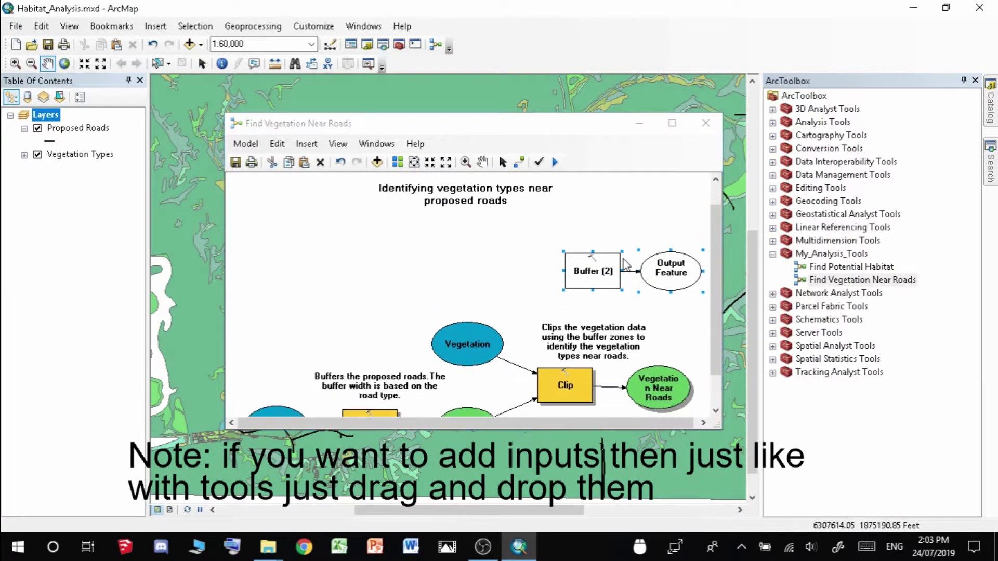
{"action": "left_click", "coordinate": [614, 260]}
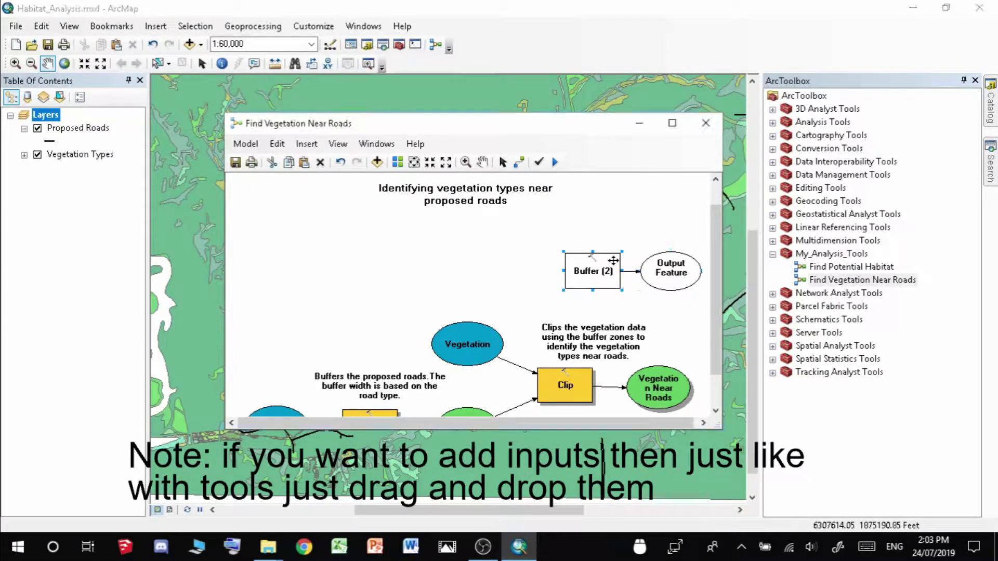
{"action": "key", "text": "Delete"}
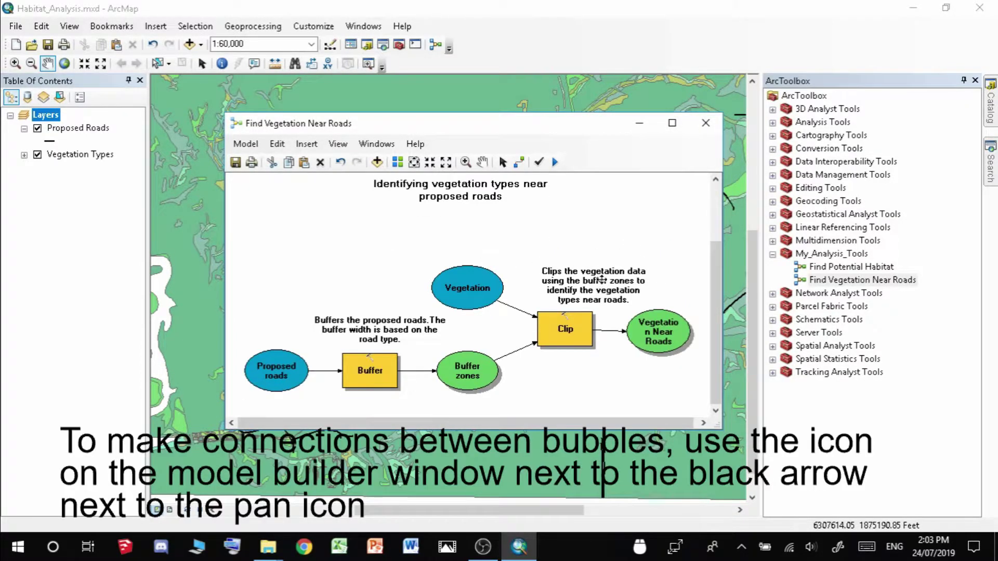
{"action": "scroll", "coordinate": [606, 320], "scroll_direction": "down", "scroll_amount": 2}
Run only the Buffer step of the model.
{"action": "left_click", "coordinate": [248, 144]}
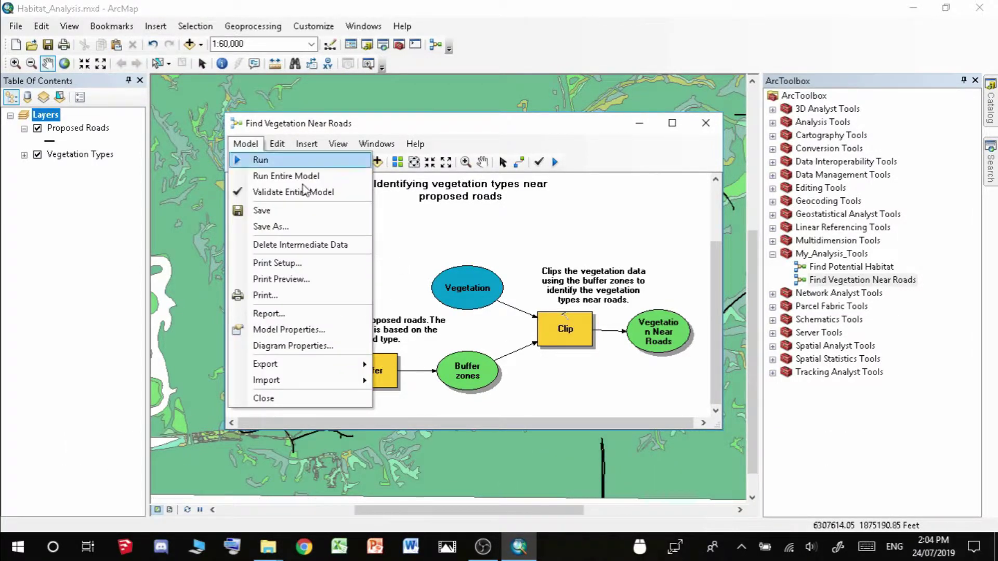
{"action": "left_click", "coordinate": [396, 262]}
{"action": "right_click", "coordinate": [386, 363]}
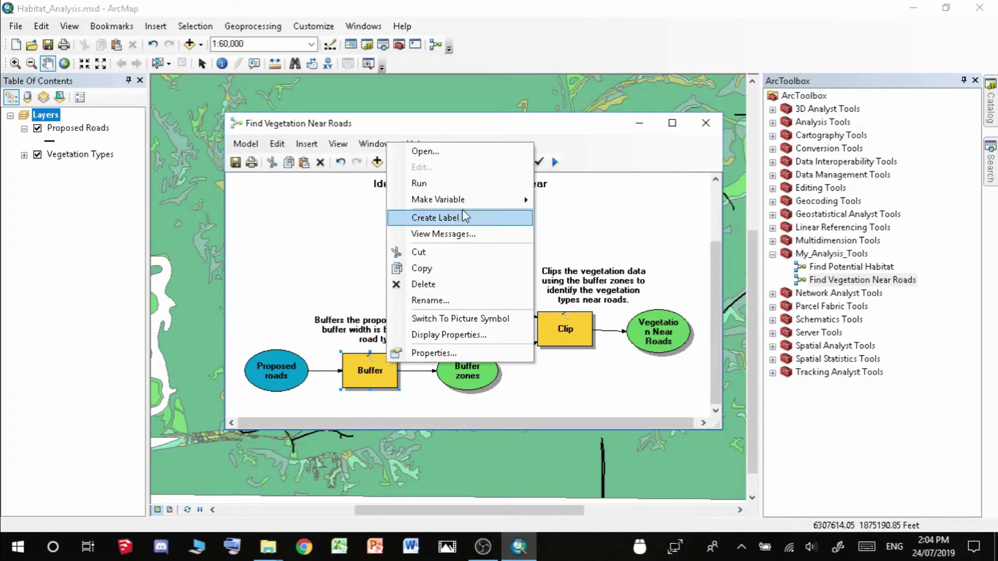
{"action": "left_click", "coordinate": [453, 182]}
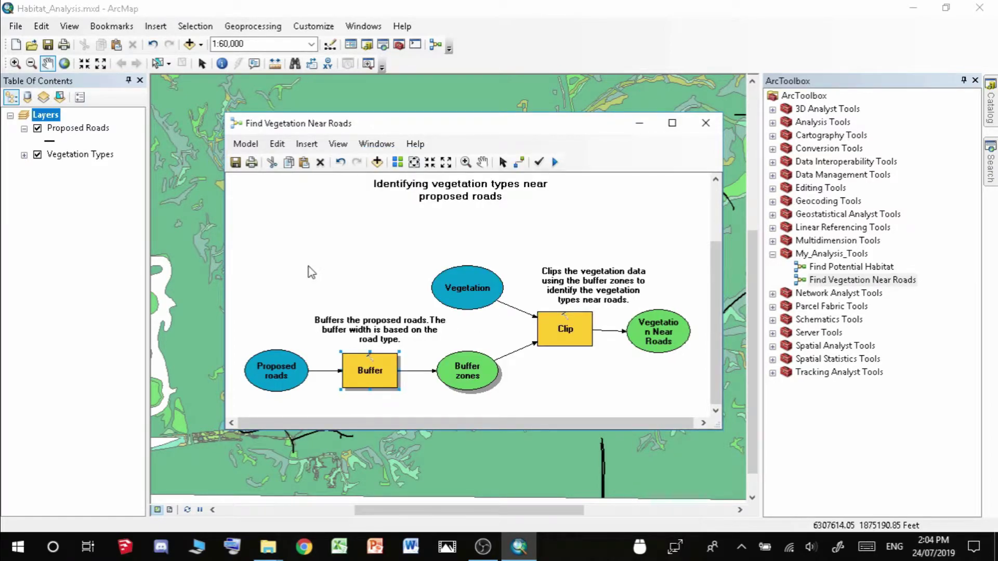
Add the Buffer zones output to the map as futrds_Buffer and view the road buffers.
{"action": "left_click", "coordinate": [478, 357]}
{"action": "right_click", "coordinate": [478, 356]}
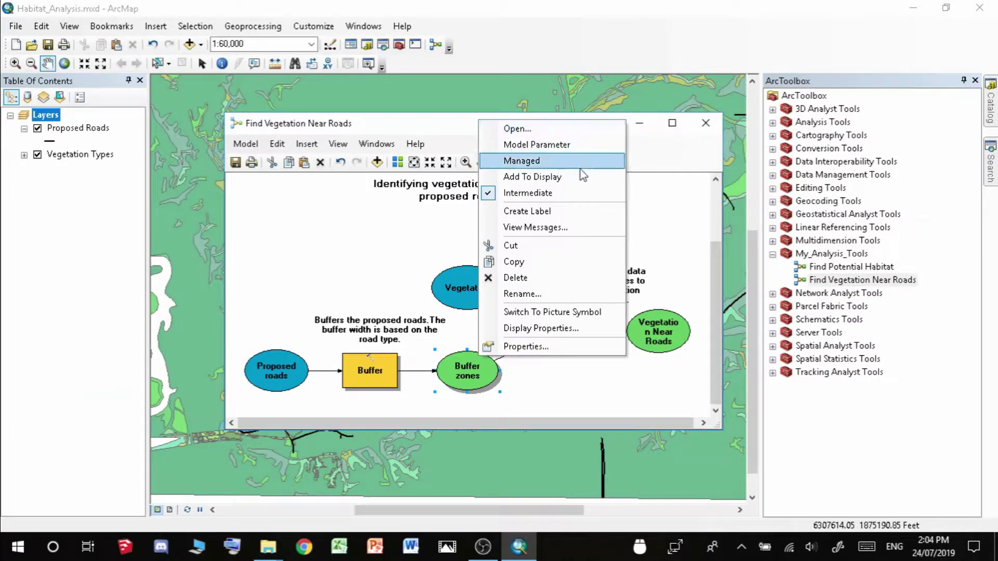
{"action": "left_click", "coordinate": [533, 177]}
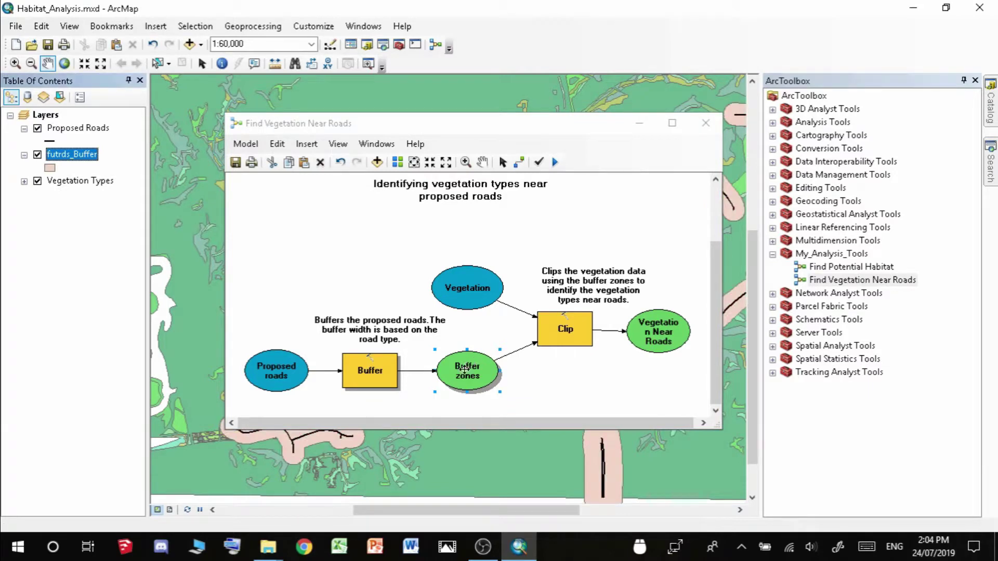
{"action": "left_click", "coordinate": [639, 123]}
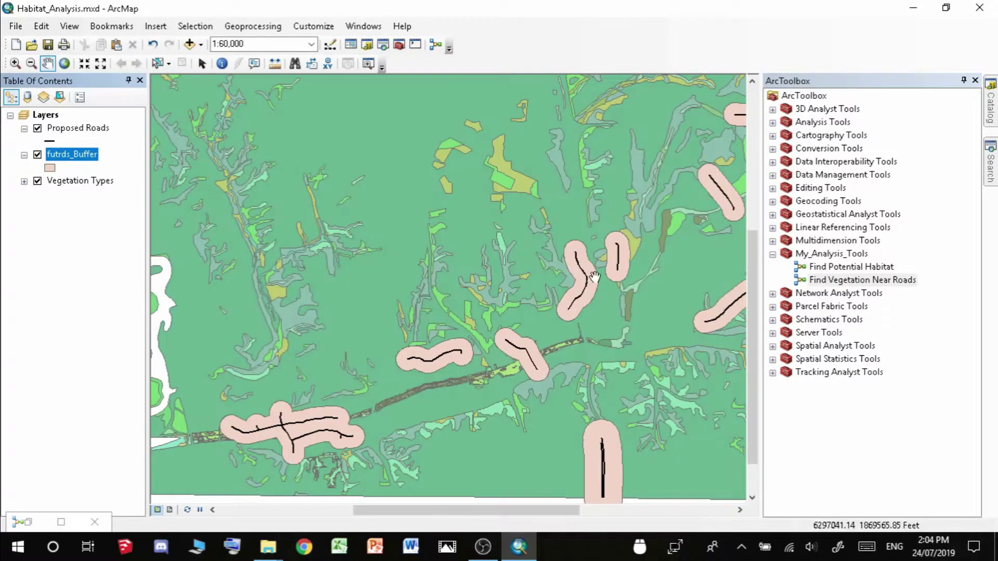
{"action": "left_click_drag", "start_coordinate": [607, 312], "coordinate": [531, 268]}
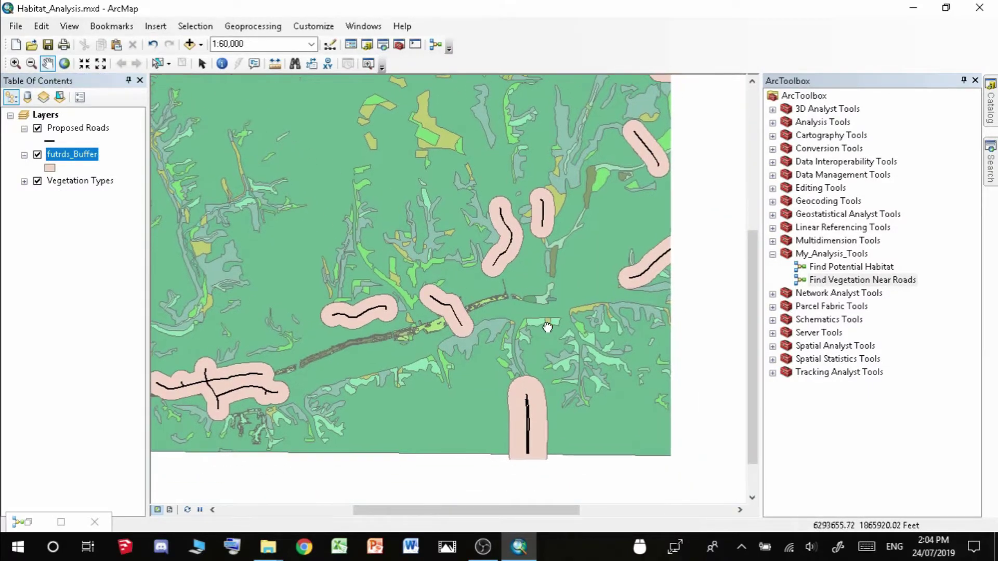
{"action": "left_click_drag", "start_coordinate": [504, 343], "coordinate": [543, 388]}
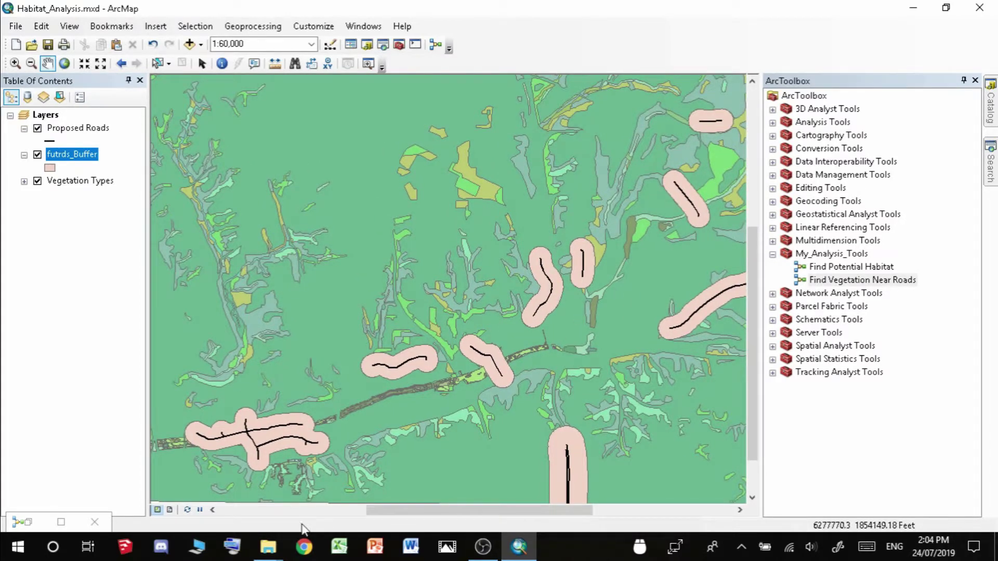
{"action": "mouse_move", "coordinate": [265, 551]}
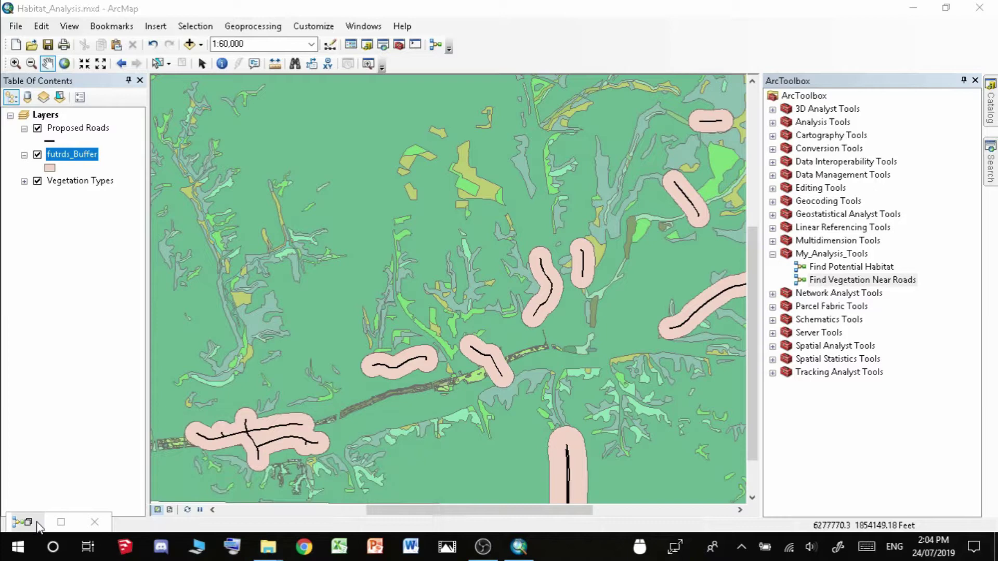
{"action": "left_click", "coordinate": [61, 522]}
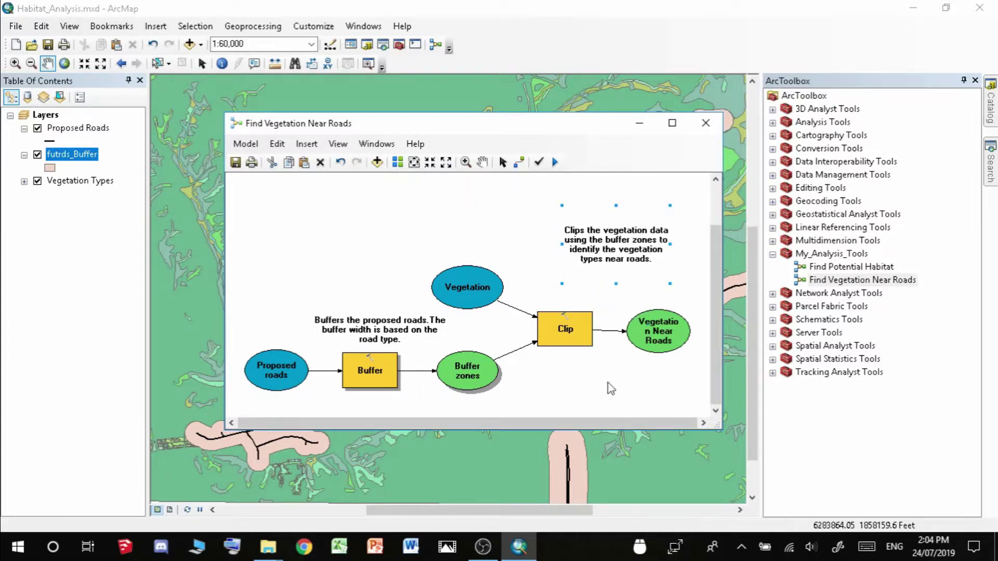
Run the model's Clip step and remove the existing Vegetation Near Roads layer from the map.
{"action": "right_click", "coordinate": [584, 323]}
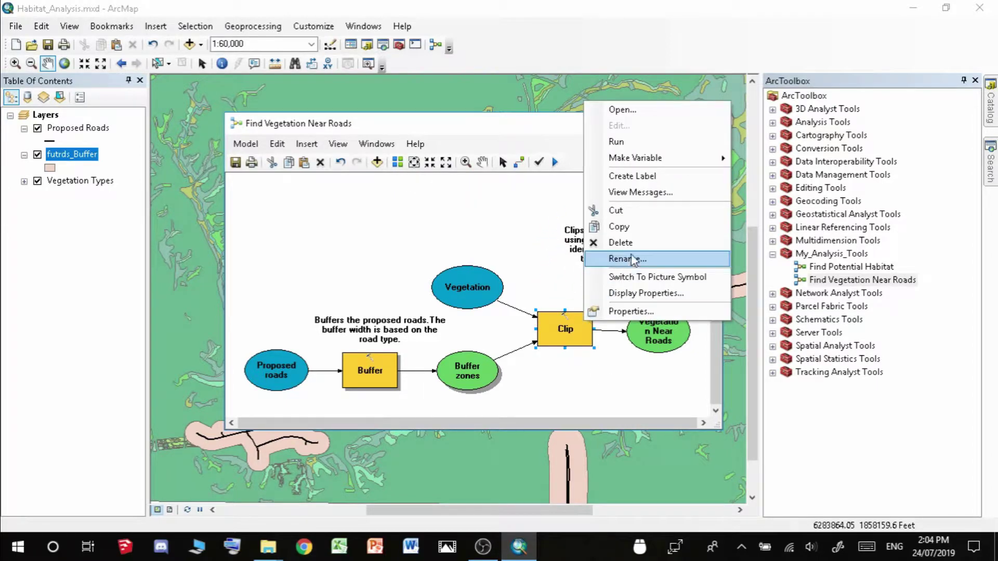
{"action": "left_click", "coordinate": [644, 141]}
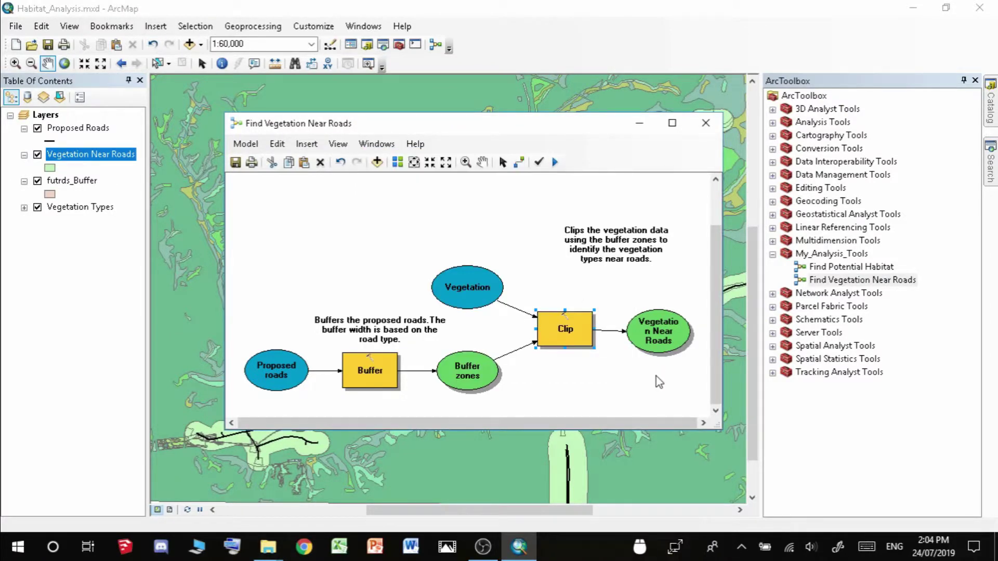
{"action": "left_click", "coordinate": [674, 318]}
{"action": "right_click", "coordinate": [675, 318]}
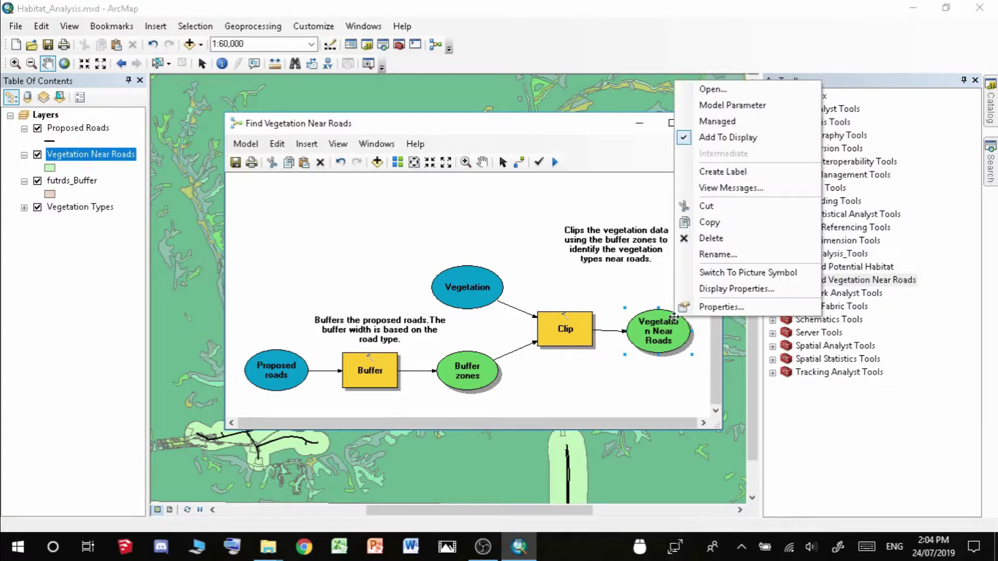
{"action": "left_click", "coordinate": [735, 143]}
Add the Vegetation Near Roads output to the display and minimize the model window.
{"action": "right_click", "coordinate": [660, 329]}
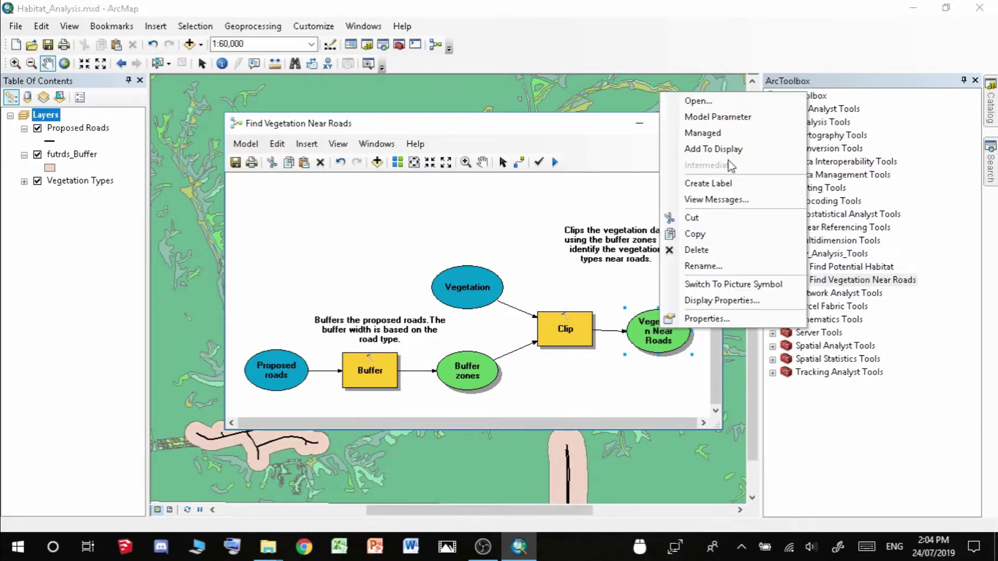
{"action": "left_click", "coordinate": [735, 146]}
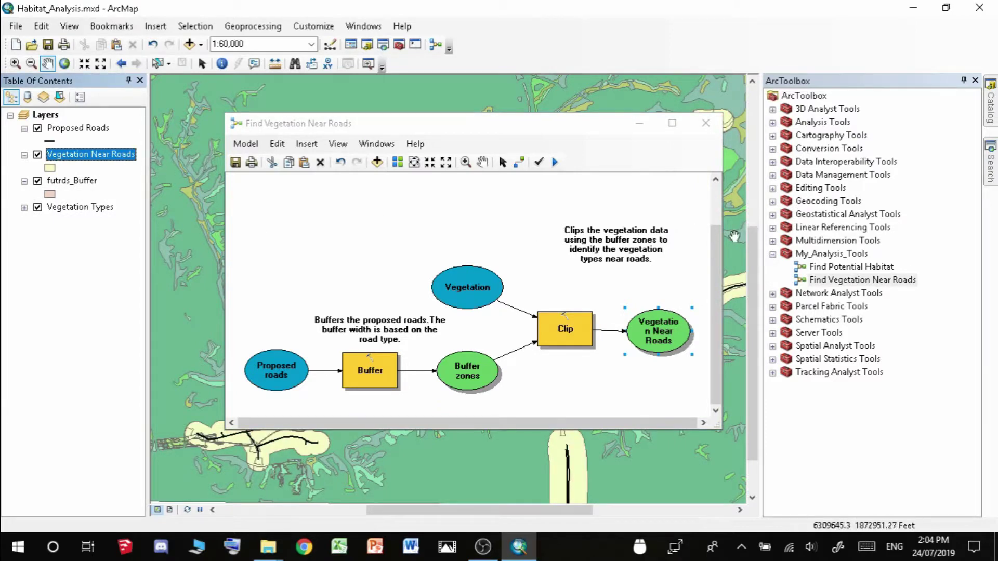
{"action": "left_click", "coordinate": [639, 124]}
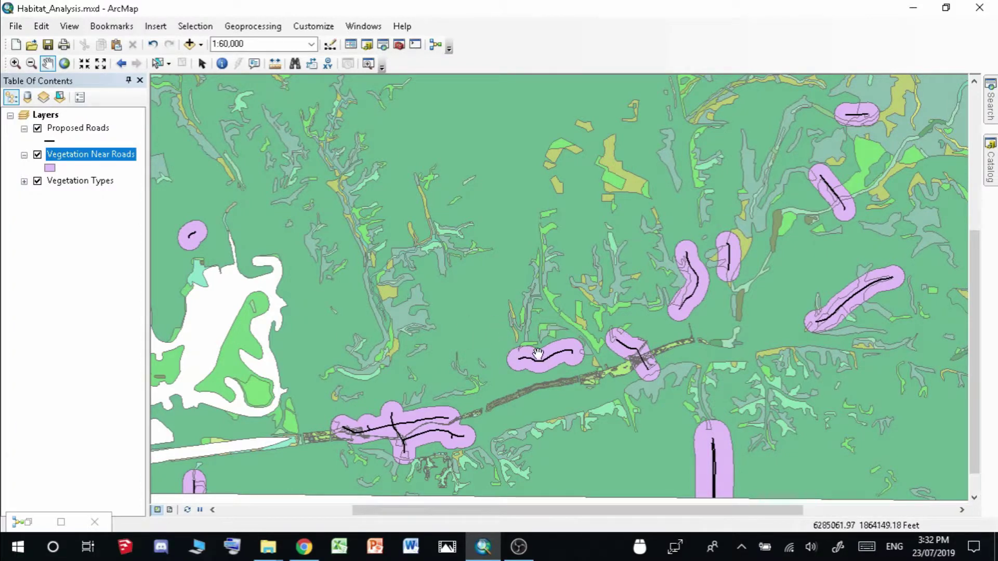
Open the Selection menu on ArcMap's main menu bar.
{"action": "left_click", "coordinate": [207, 30]}
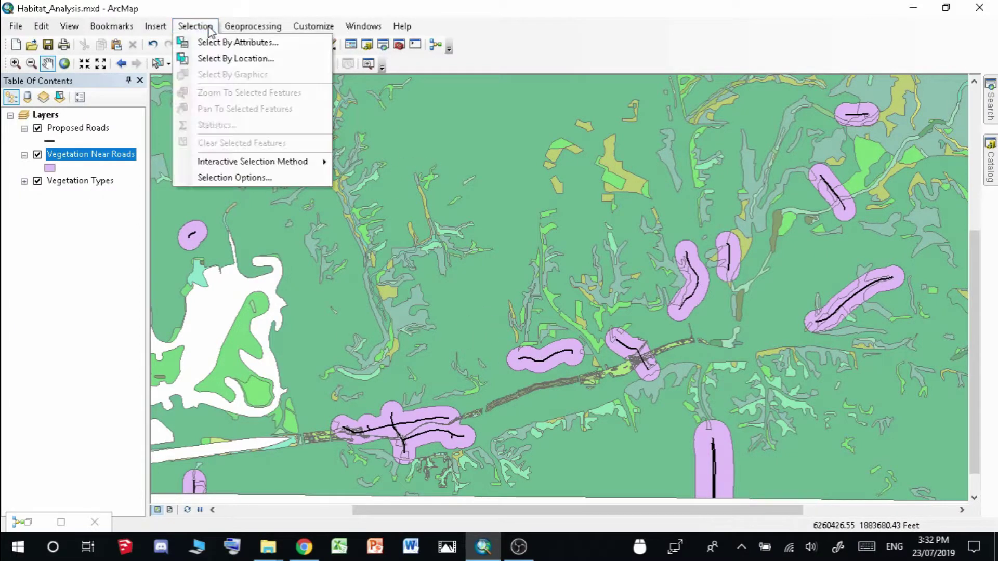
Build a Select By Attributes query on Vegetation Near Roads reading HOLLAND95 = and list unique values.
{"action": "left_click", "coordinate": [303, 50]}
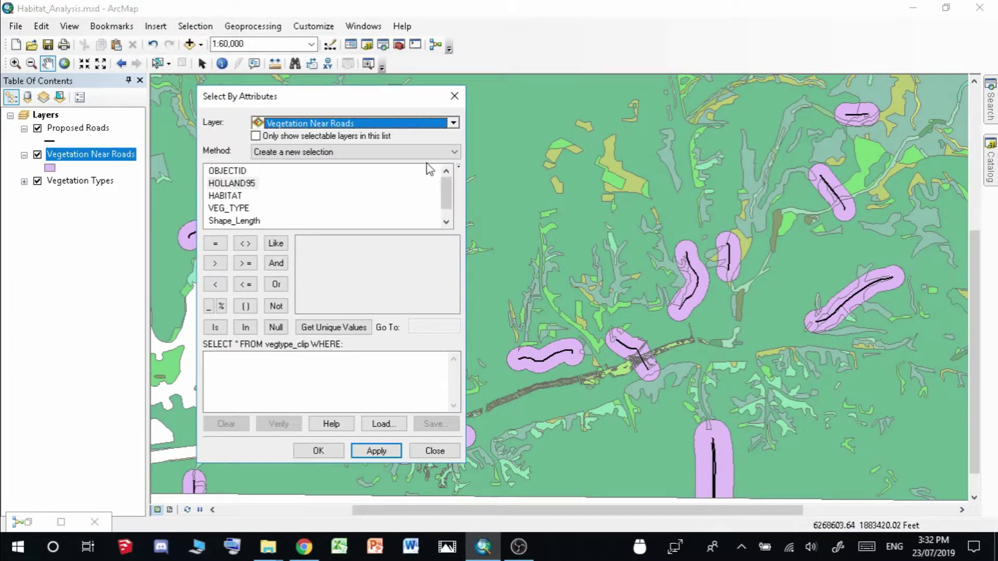
{"action": "left_click", "coordinate": [454, 124]}
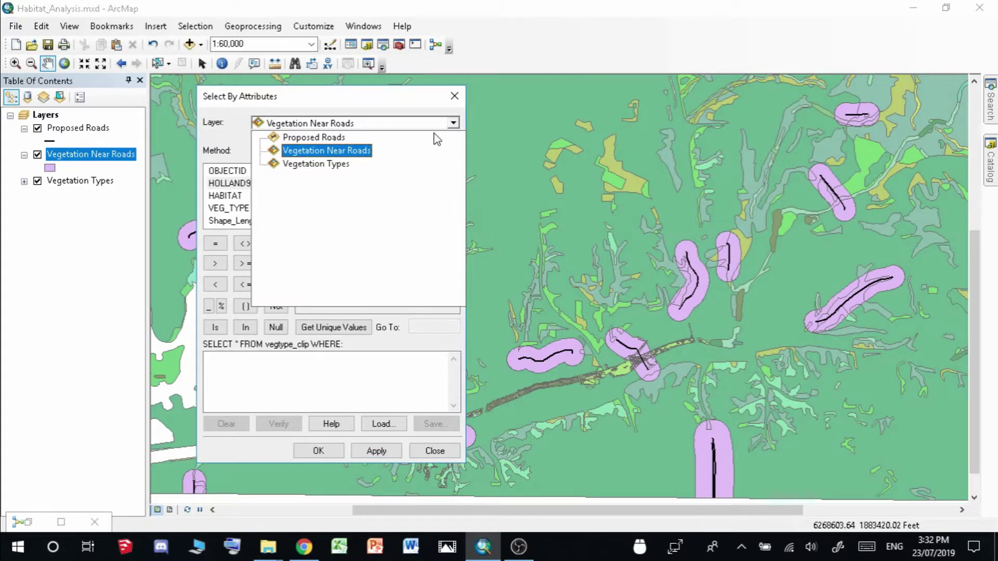
{"action": "left_click", "coordinate": [354, 159]}
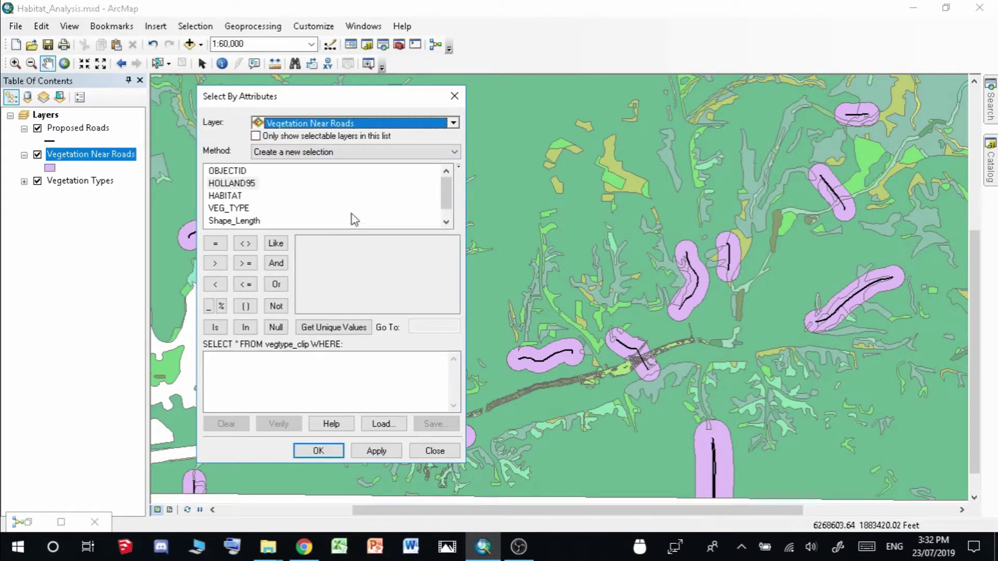
{"action": "double_click", "coordinate": [244, 186]}
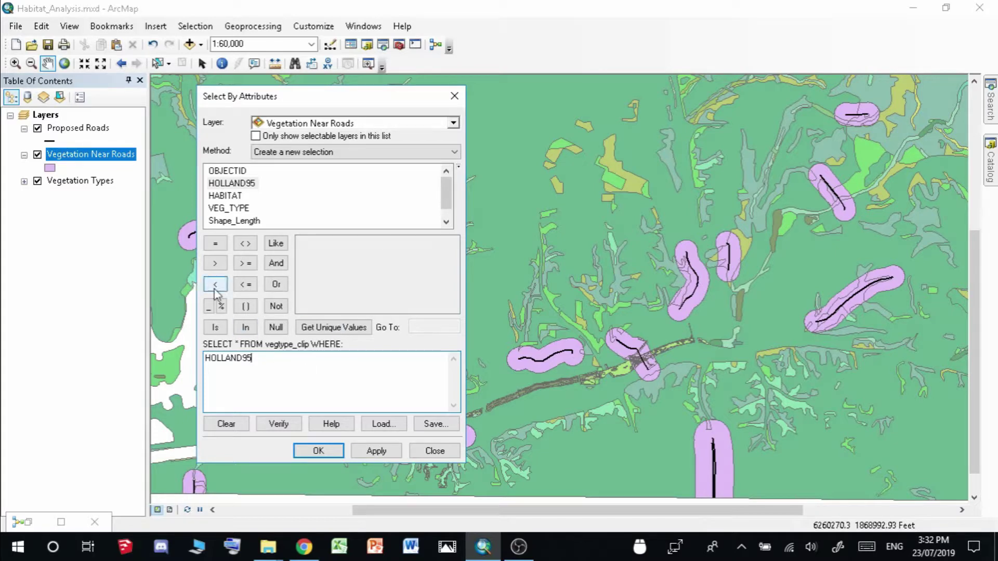
{"action": "left_click", "coordinate": [214, 244]}
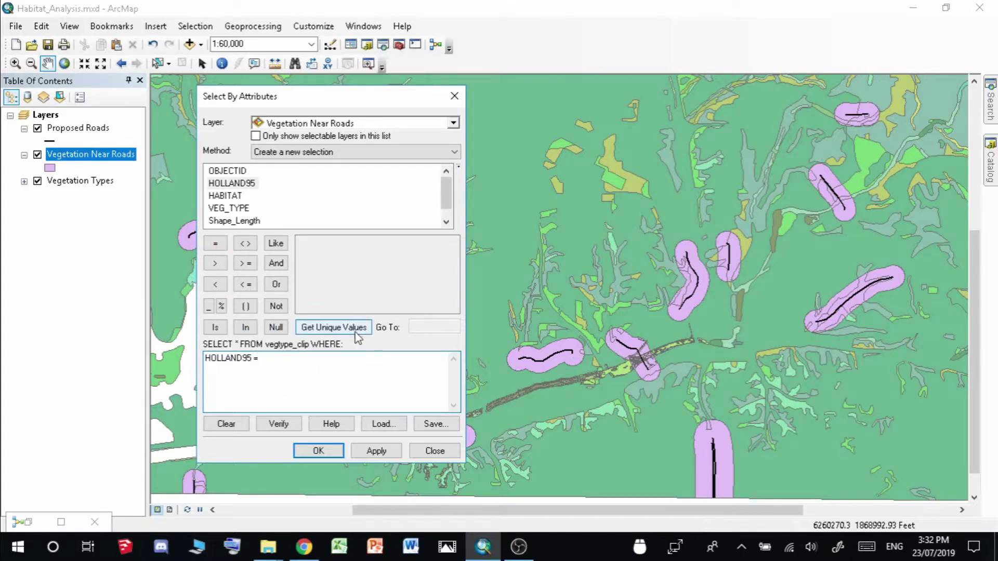
{"action": "left_click", "coordinate": [334, 327]}
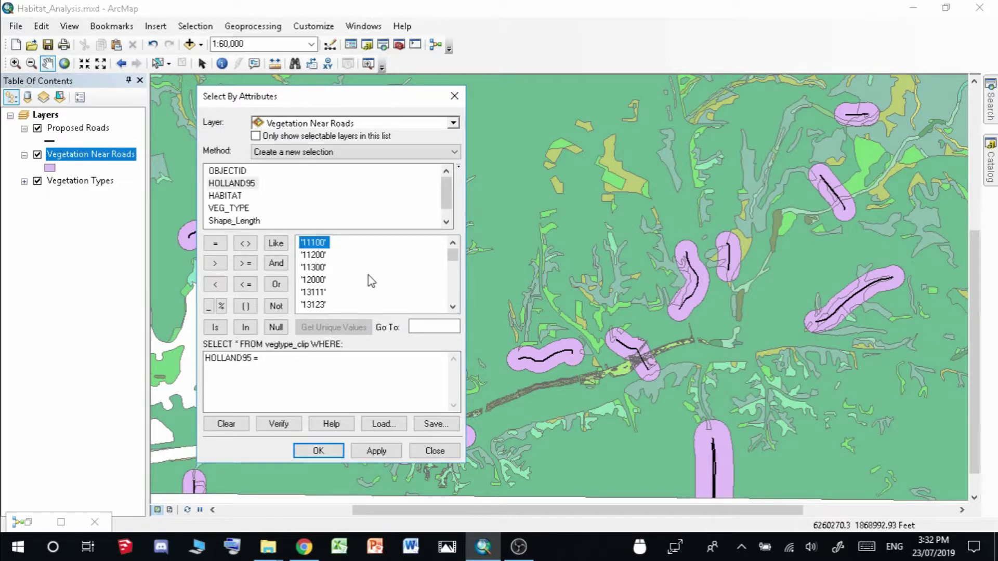
{"action": "left_click", "coordinate": [236, 370]}
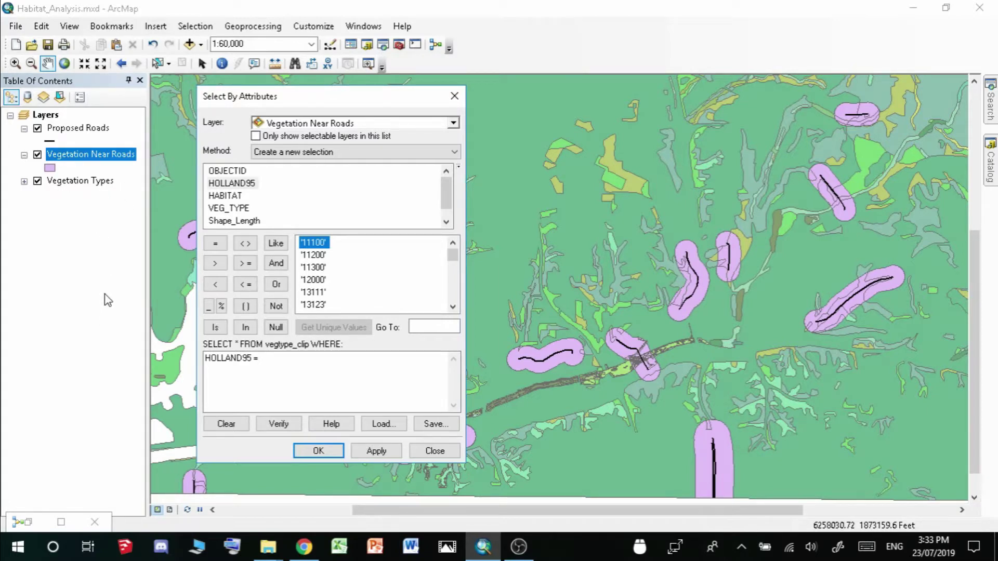
Complete the expression as HOLLAND95 = '32500' and verify it successfully.
{"action": "left_click_drag", "start_coordinate": [454, 258], "coordinate": [454, 276]}
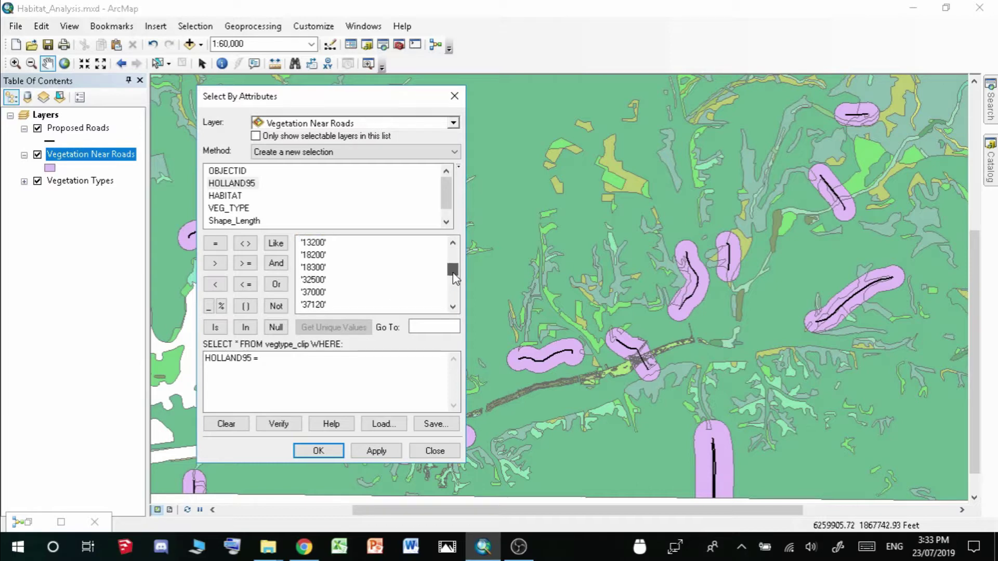
{"action": "left_click", "coordinate": [314, 280]}
{"action": "double_click", "coordinate": [316, 281]}
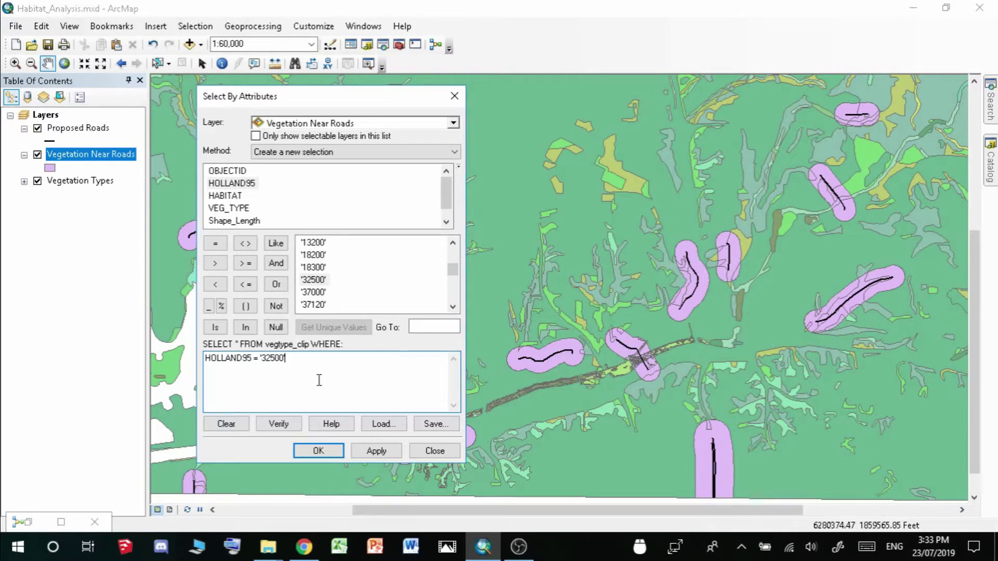
{"action": "left_click", "coordinate": [279, 425]}
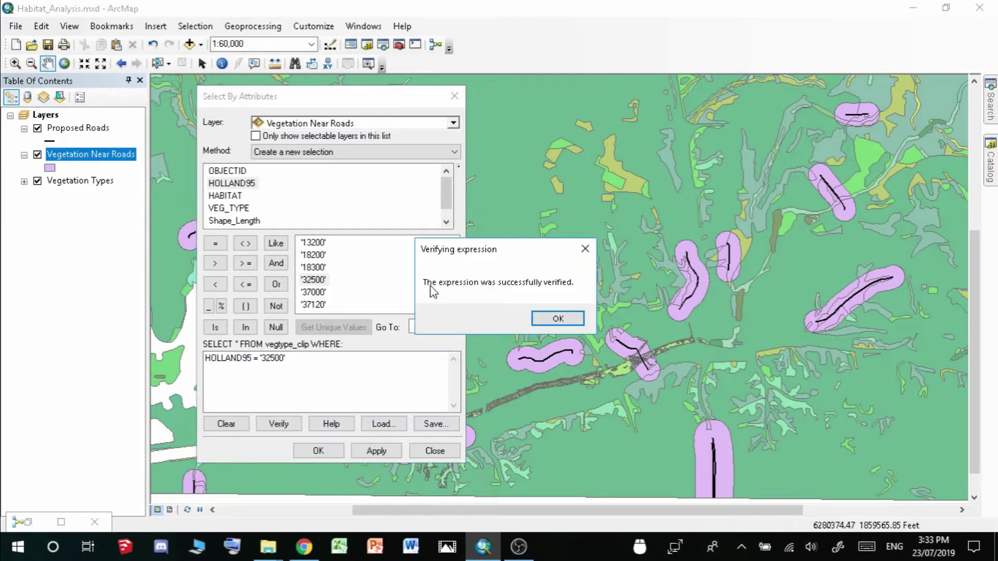
{"action": "left_click", "coordinate": [558, 319]}
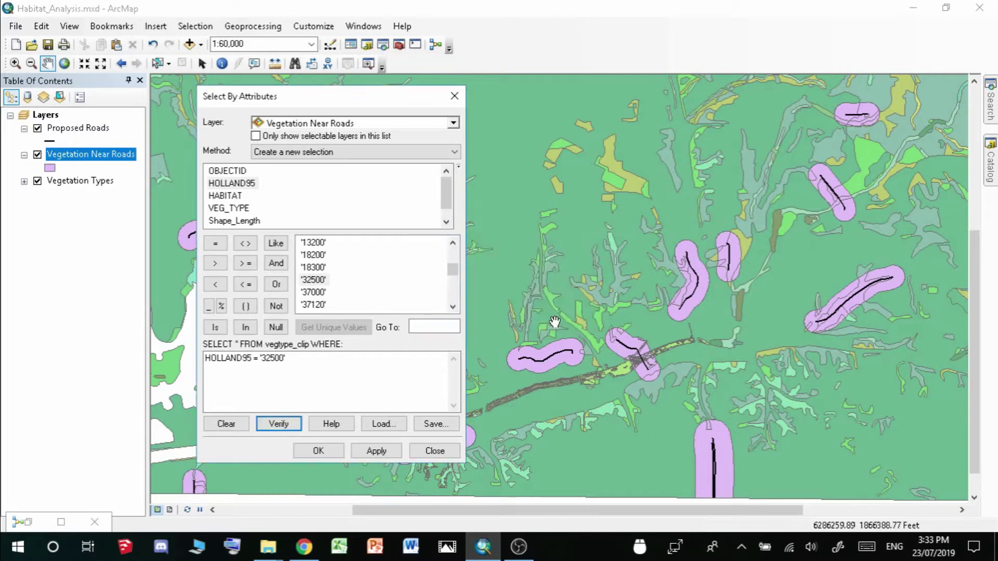
Highlight the field name and the '32500' value in the query expression text.
{"action": "left_click", "coordinate": [236, 395]}
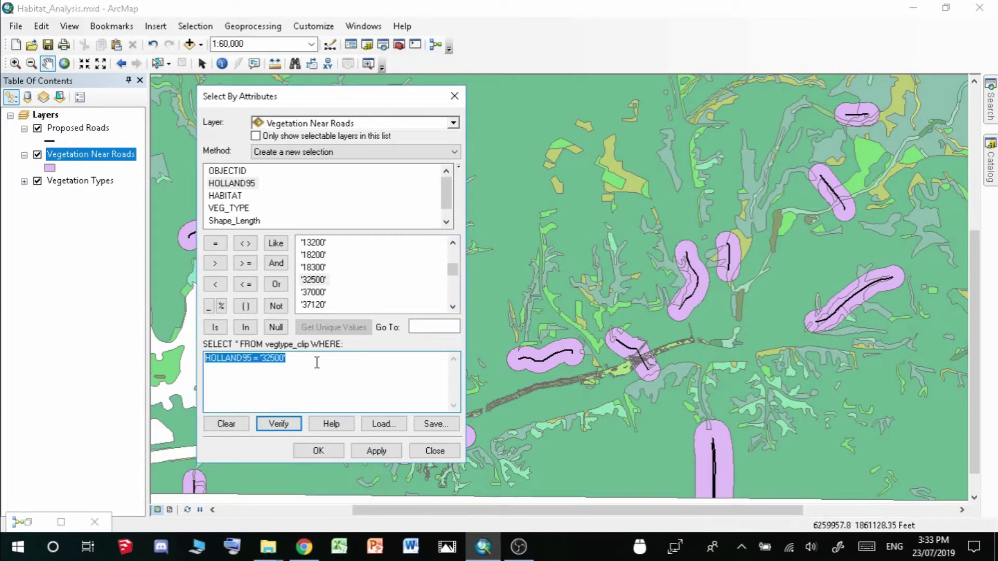
{"action": "left_click", "coordinate": [317, 362]}
{"action": "key", "text": "ctrl+a"}
{"action": "left_click", "coordinate": [299, 363]}
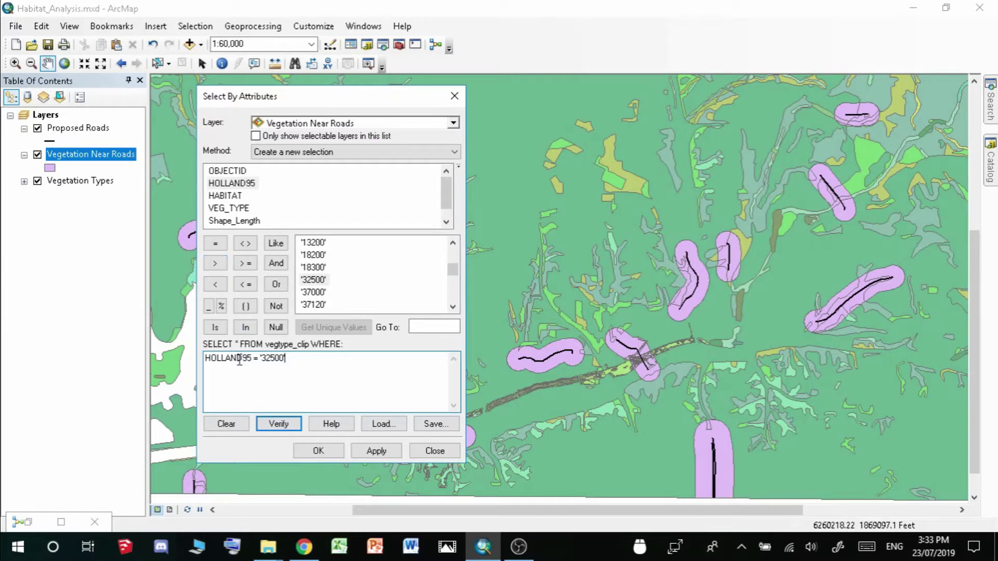
{"action": "left_click_drag", "start_coordinate": [205, 359], "coordinate": [304, 379]}
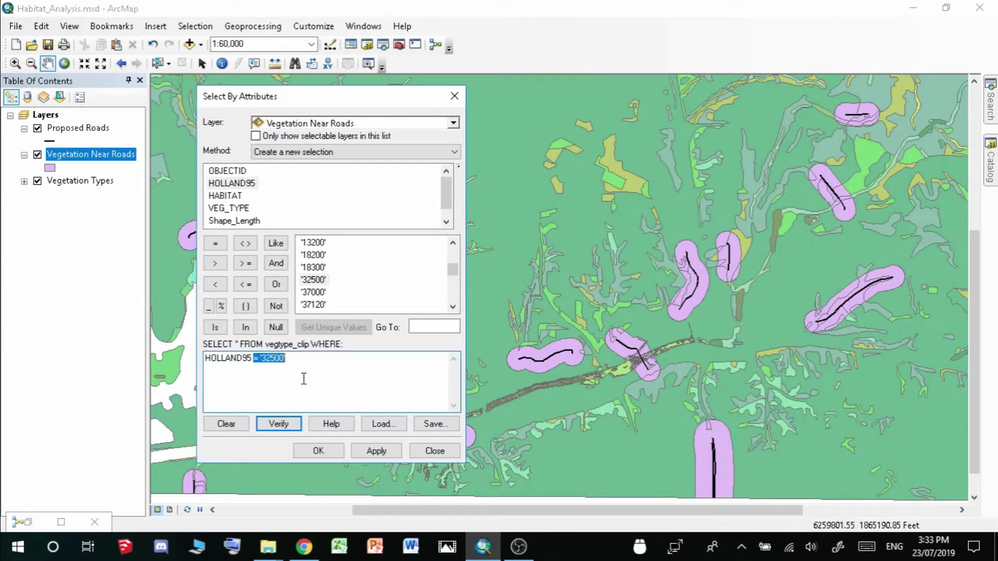
{"action": "left_click", "coordinate": [266, 359]}
{"action": "double_click", "coordinate": [276, 360]}
{"action": "left_click_drag", "start_coordinate": [208, 360], "coordinate": [251, 361]}
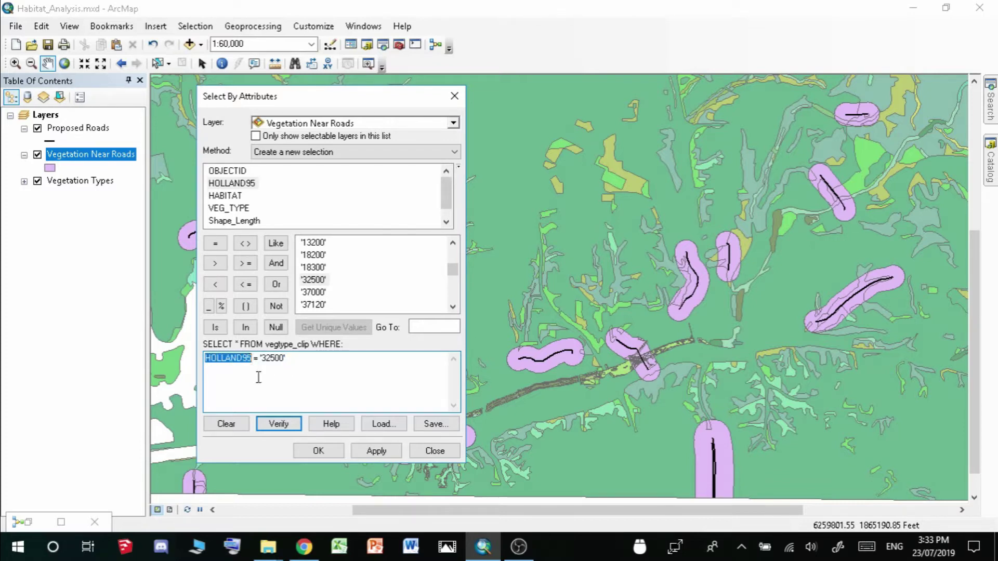
{"action": "double_click", "coordinate": [276, 360]}
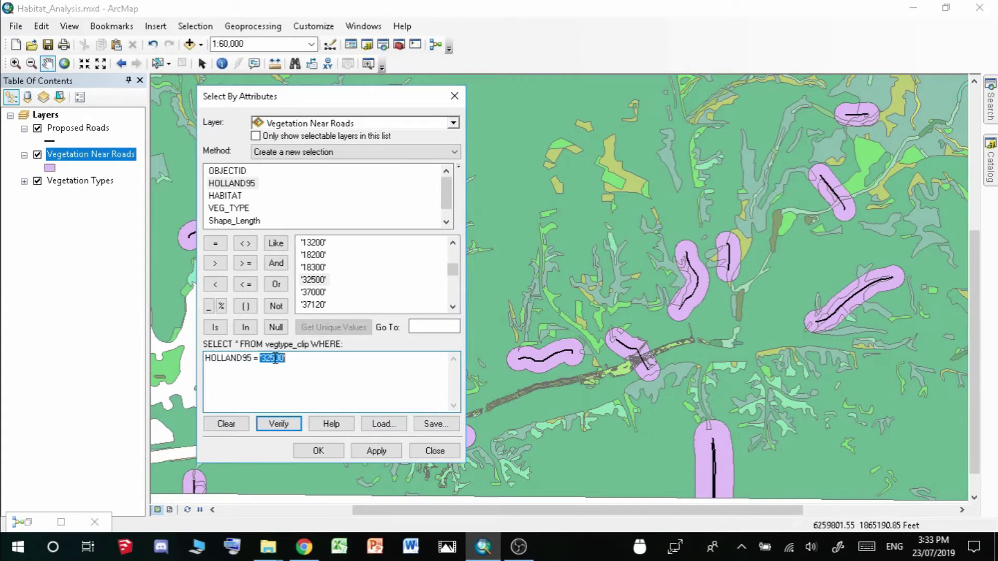
{"action": "left_click_drag", "start_coordinate": [206, 358], "coordinate": [249, 359]}
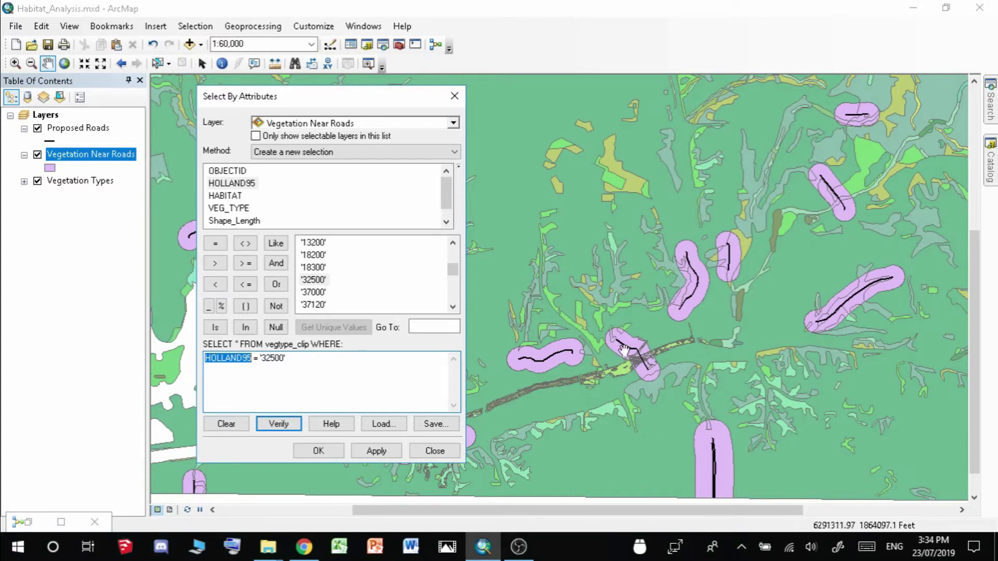
{"action": "left_click", "coordinate": [383, 390]}
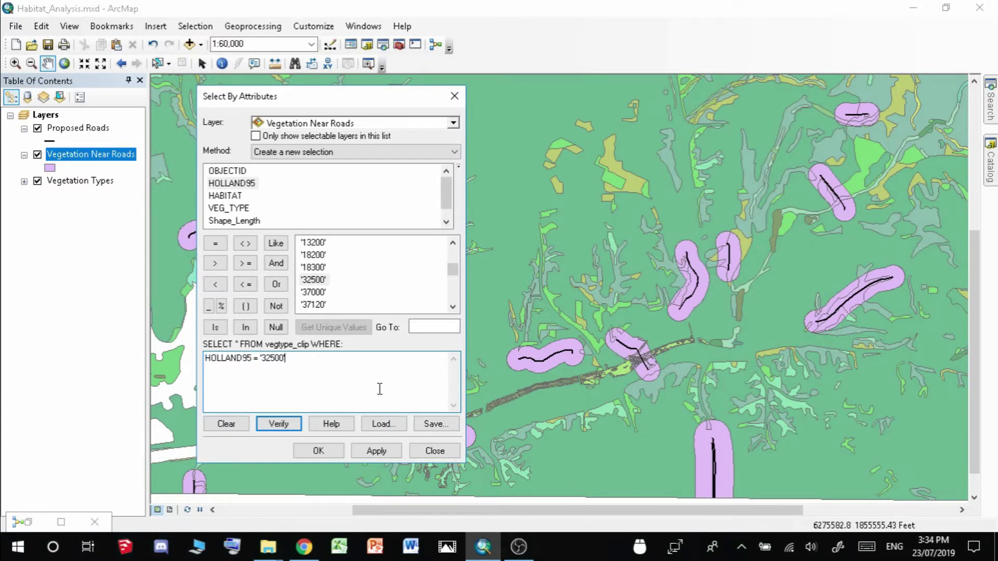
Apply the HOLLAND95 = '32500' selection and close Select By Attributes with OK.
{"action": "left_click", "coordinate": [367, 452]}
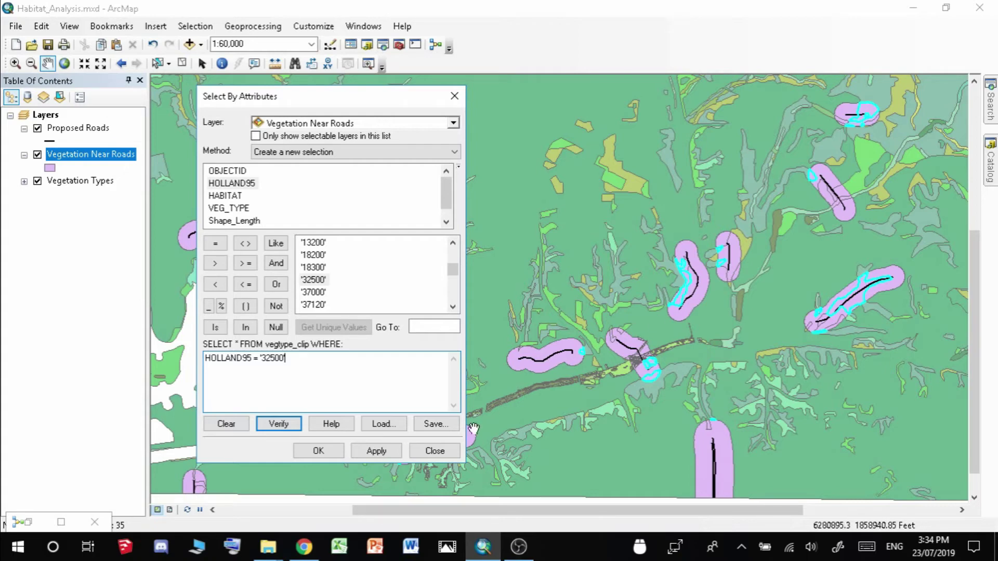
{"action": "left_click", "coordinate": [313, 452]}
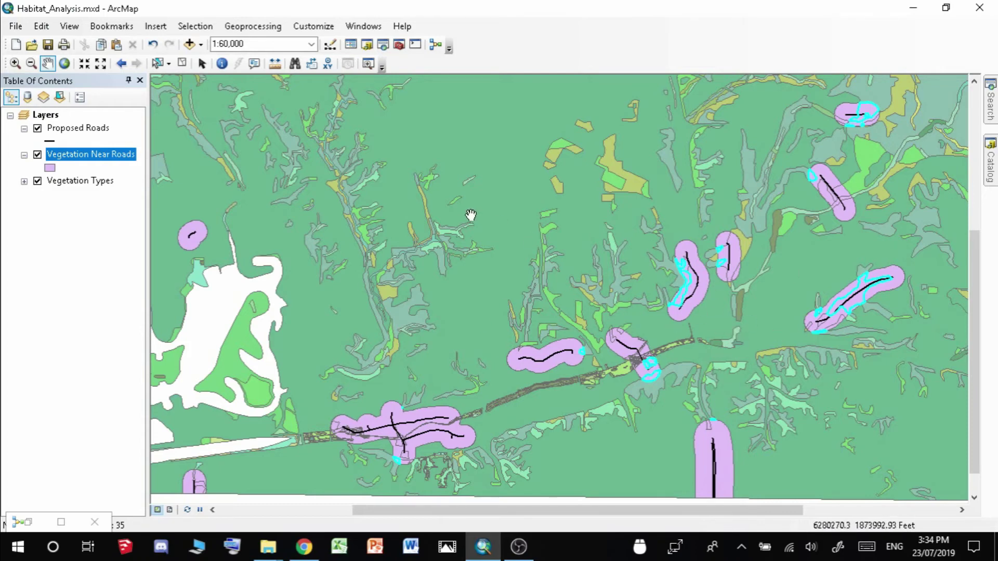
Clear the selected HOLLAND95 = '32500' features using Selection > Clear Selected Features.
{"action": "left_click", "coordinate": [209, 29]}
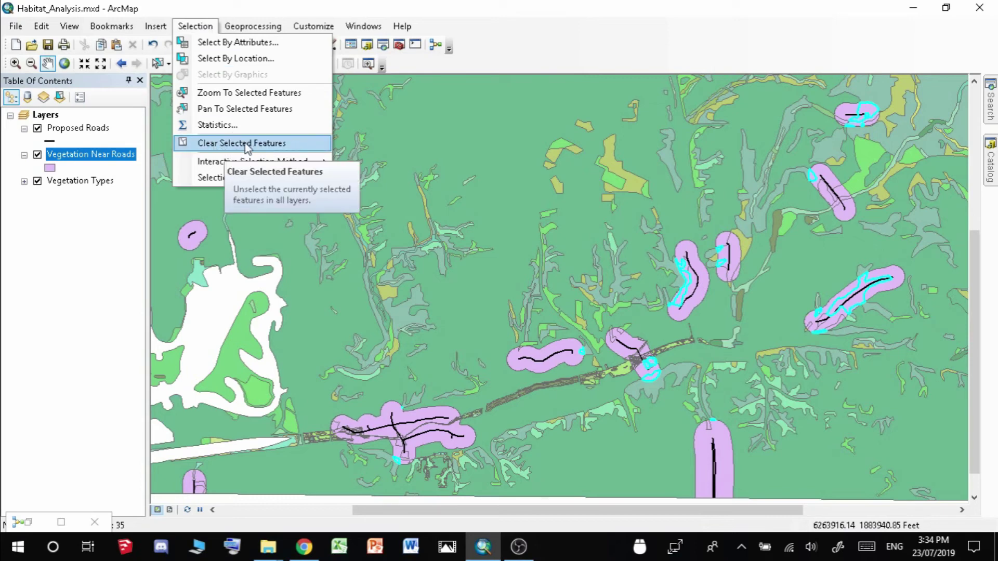
{"action": "key", "text": "Down"}
{"action": "key", "text": "Up"}
{"action": "key", "text": "Return"}
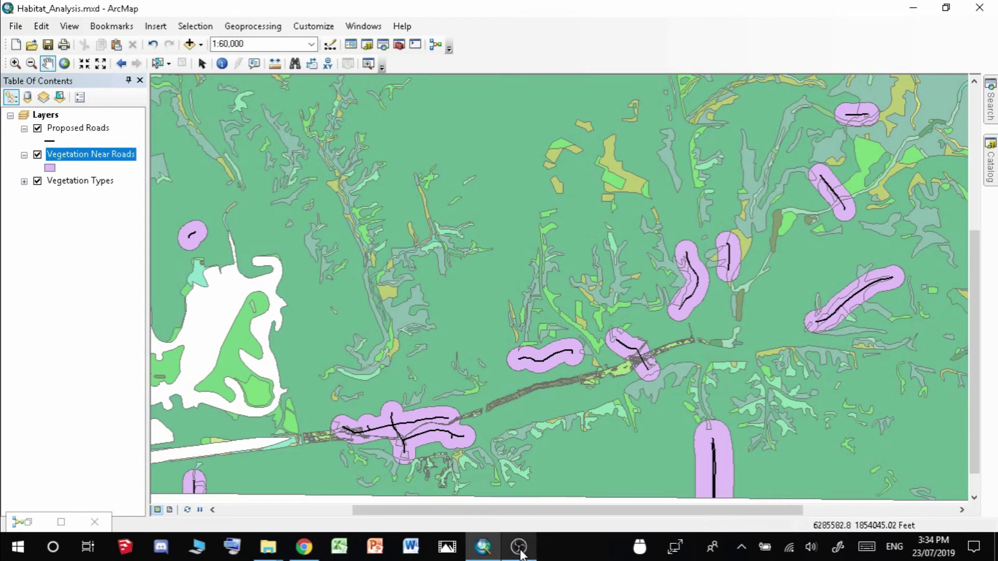
{"action": "mouse_move", "coordinate": [520, 551]}
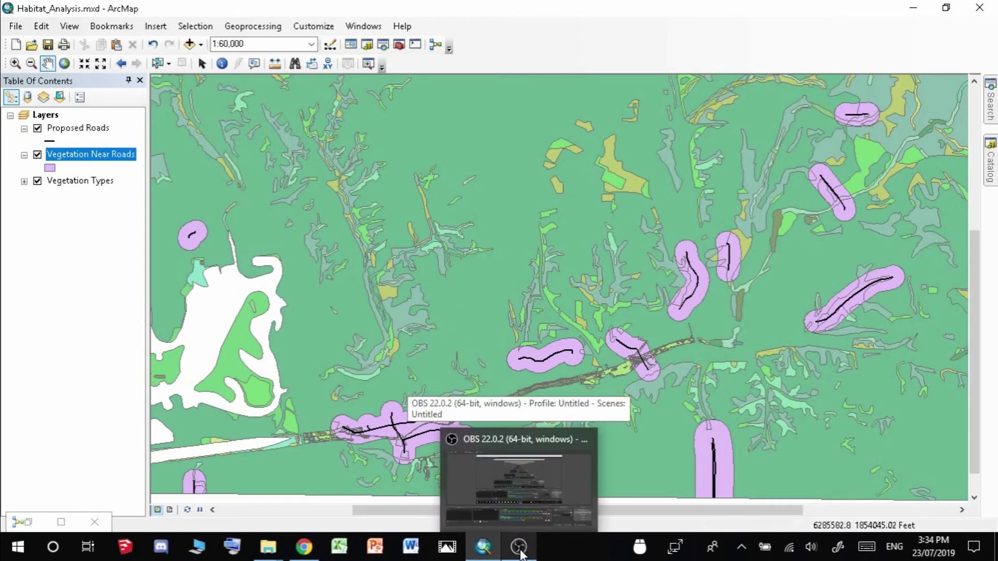